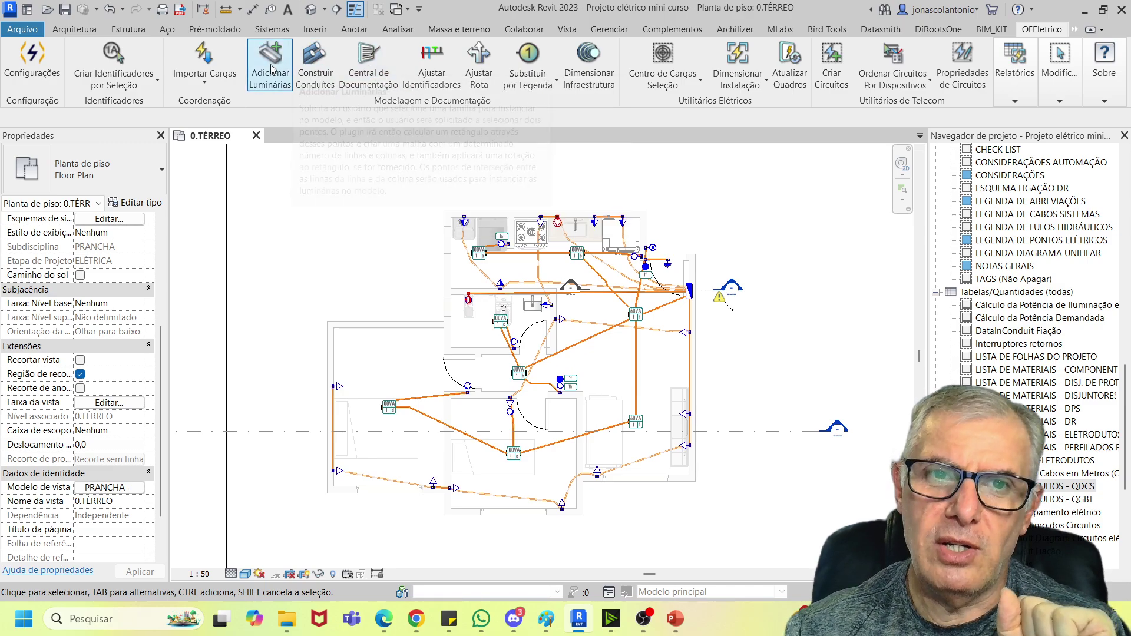
- Start Central de Documentação for the floor plan's distribution board and enable adding identifiers to devices with circuits
{"action": "left_click", "coordinate": [371, 69]}
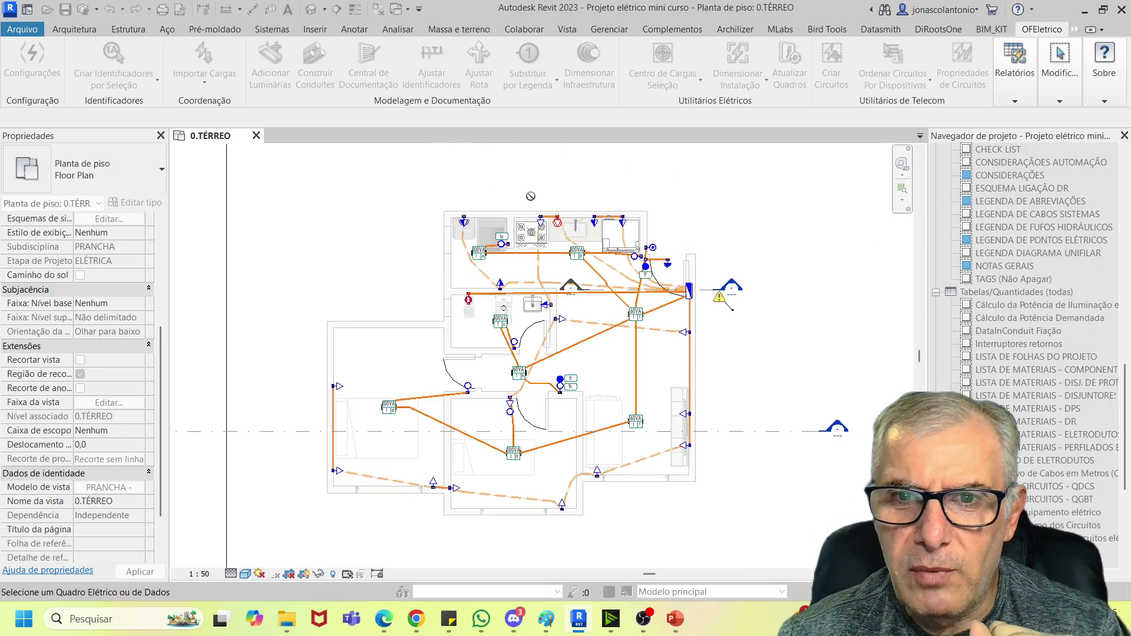
{"action": "left_click", "coordinate": [689, 290]}
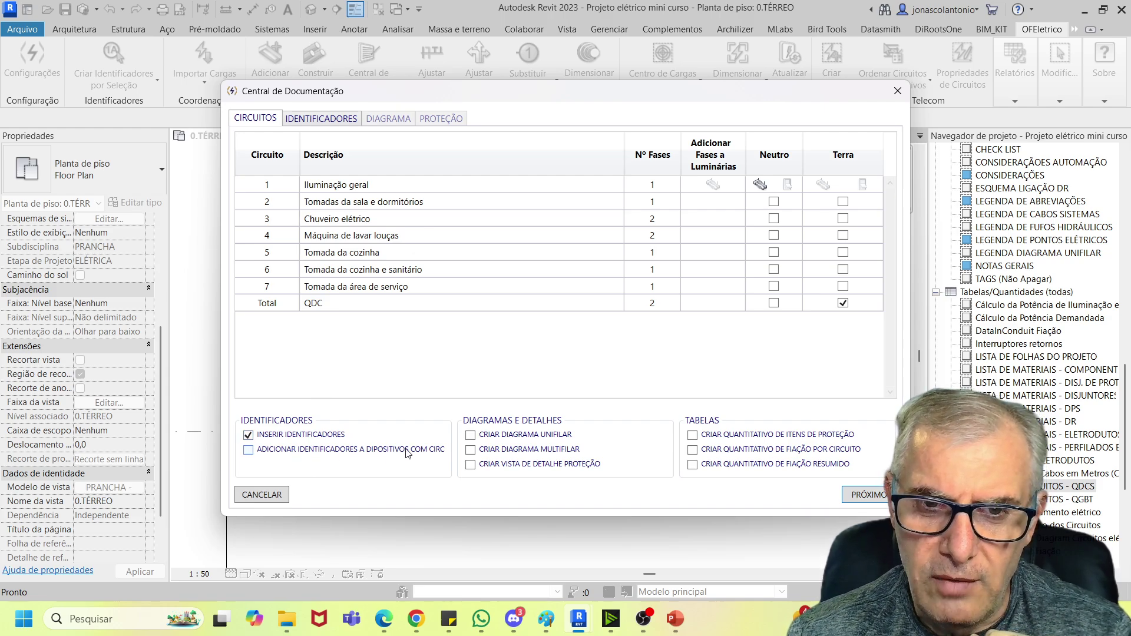
{"action": "left_click", "coordinate": [248, 451]}
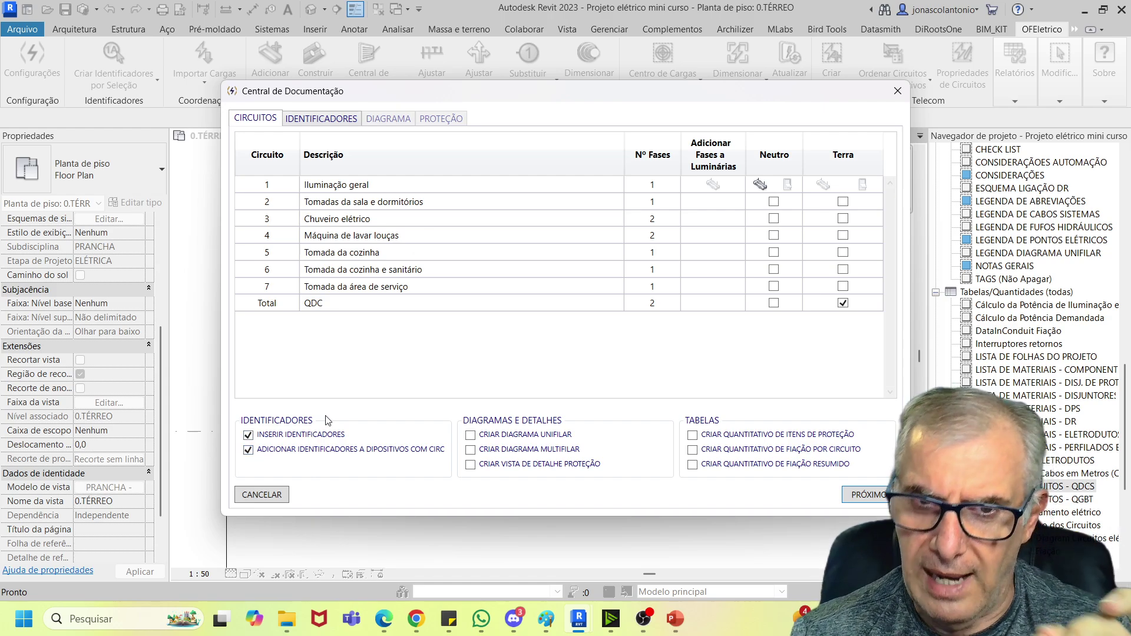
- Enable the single-line diagram, multi-line diagram and protection detail view, plus the protection items, wiring per circuit and summarized wiring schedules
{"action": "left_click", "coordinate": [471, 435]}
{"action": "left_click", "coordinate": [471, 450]}
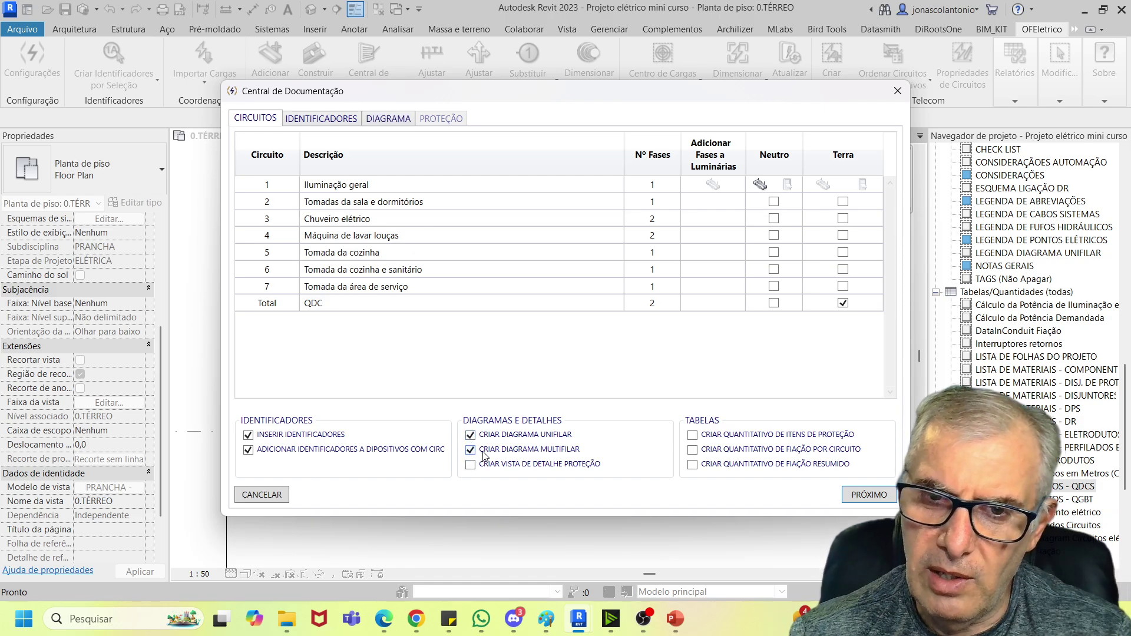
{"action": "left_click", "coordinate": [481, 465]}
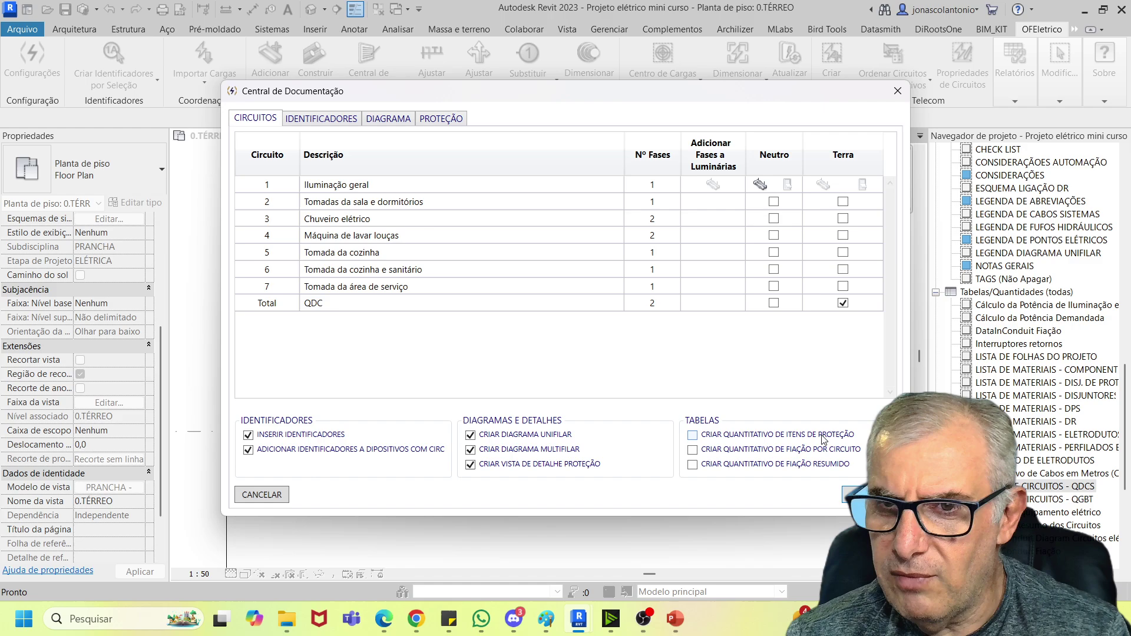
{"action": "left_click", "coordinate": [692, 436]}
{"action": "left_click", "coordinate": [693, 450]}
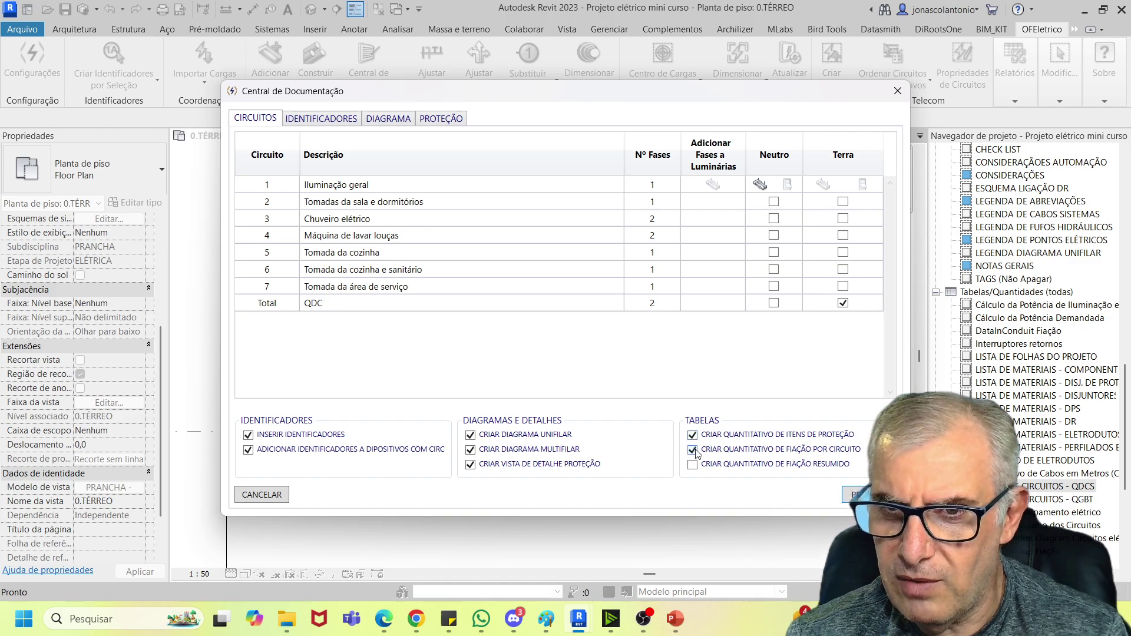
{"action": "left_click", "coordinate": [693, 465]}
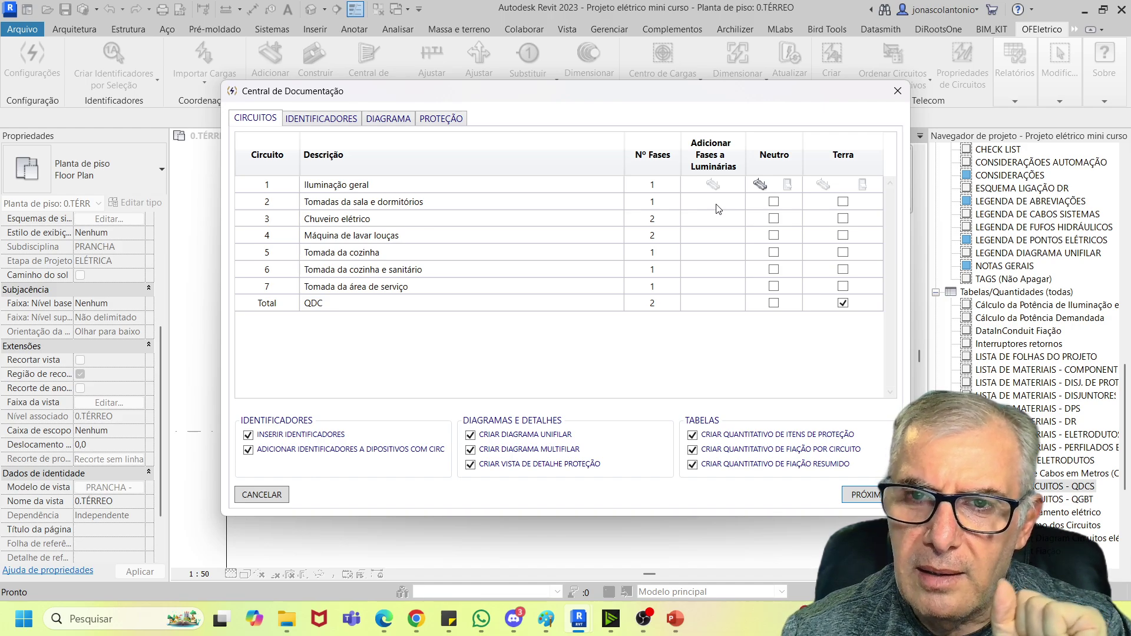
- Assign both neutral and ground to circuits 2 through 7 and to the QDC total row
{"action": "left_click", "coordinate": [718, 206]}
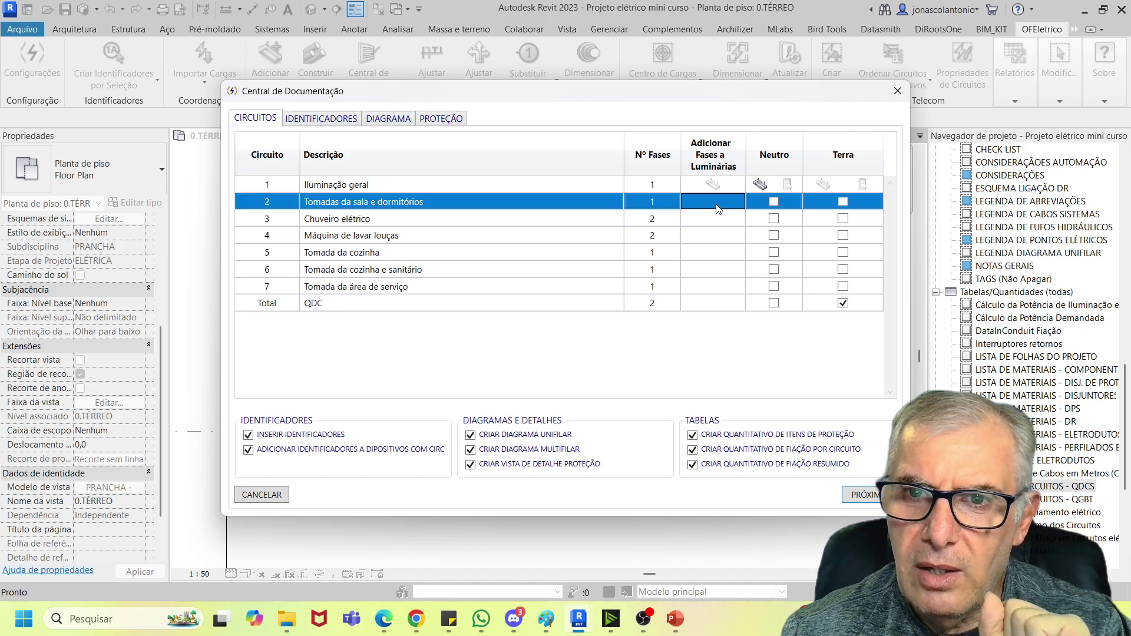
{"action": "left_click", "coordinate": [774, 202]}
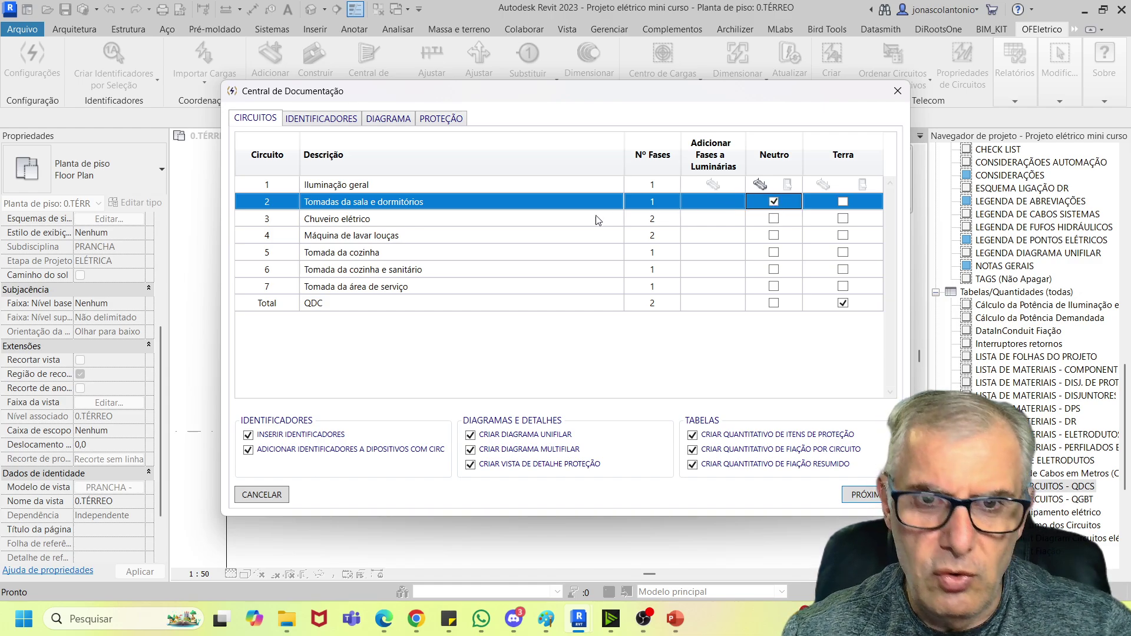
{"action": "left_click", "coordinate": [391, 287], "text": "shift"}
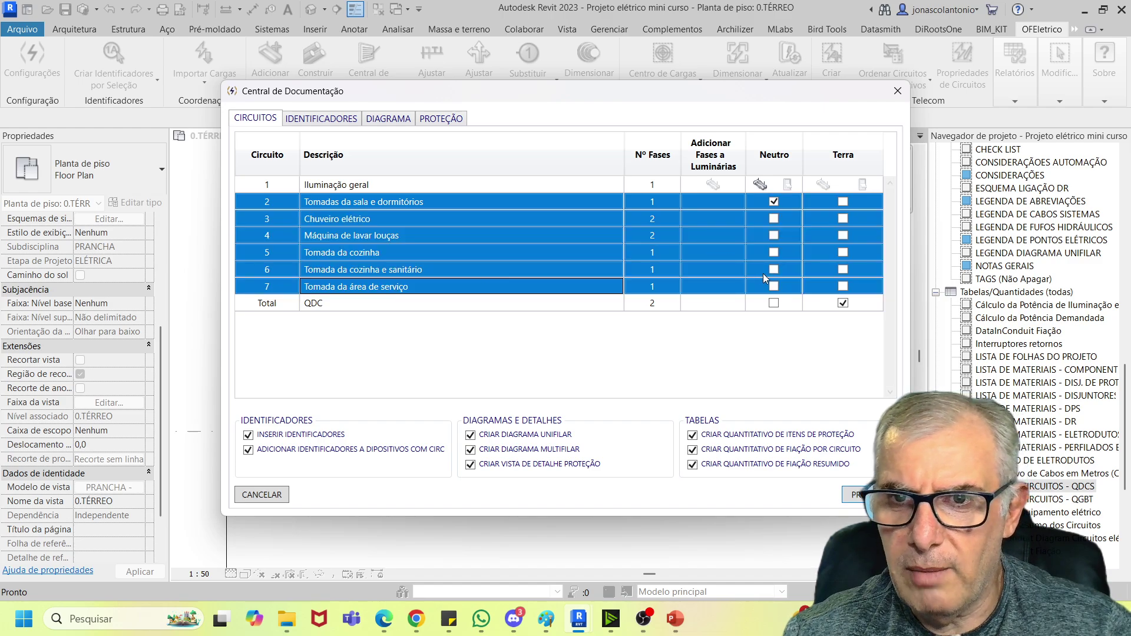
{"action": "left_click", "coordinate": [558, 306], "text": "shift"}
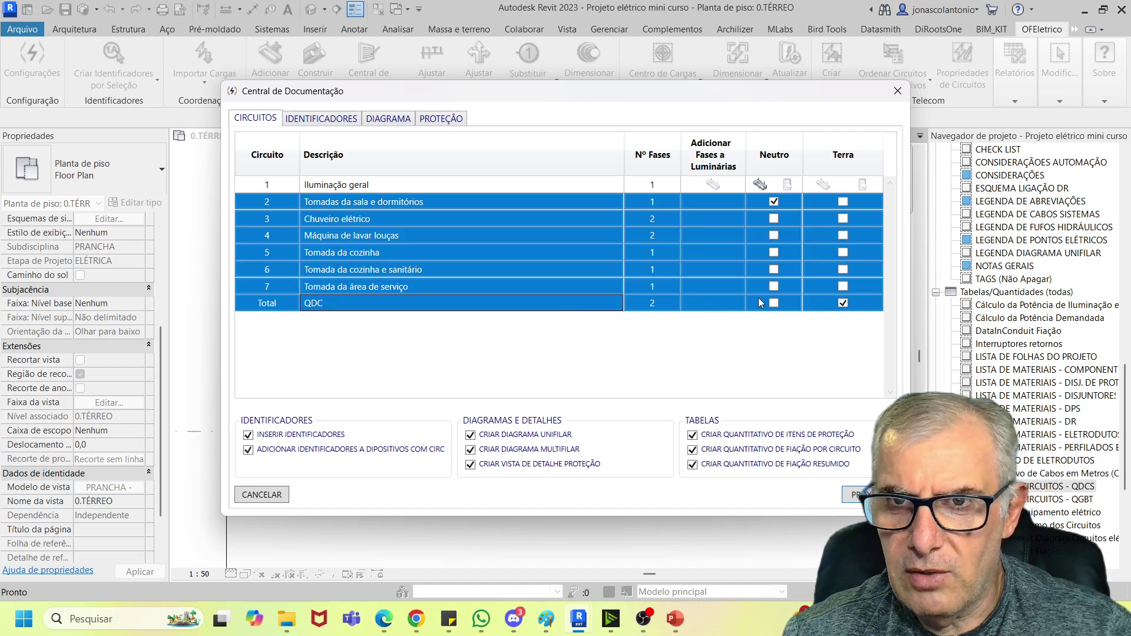
{"action": "left_click", "coordinate": [774, 304]}
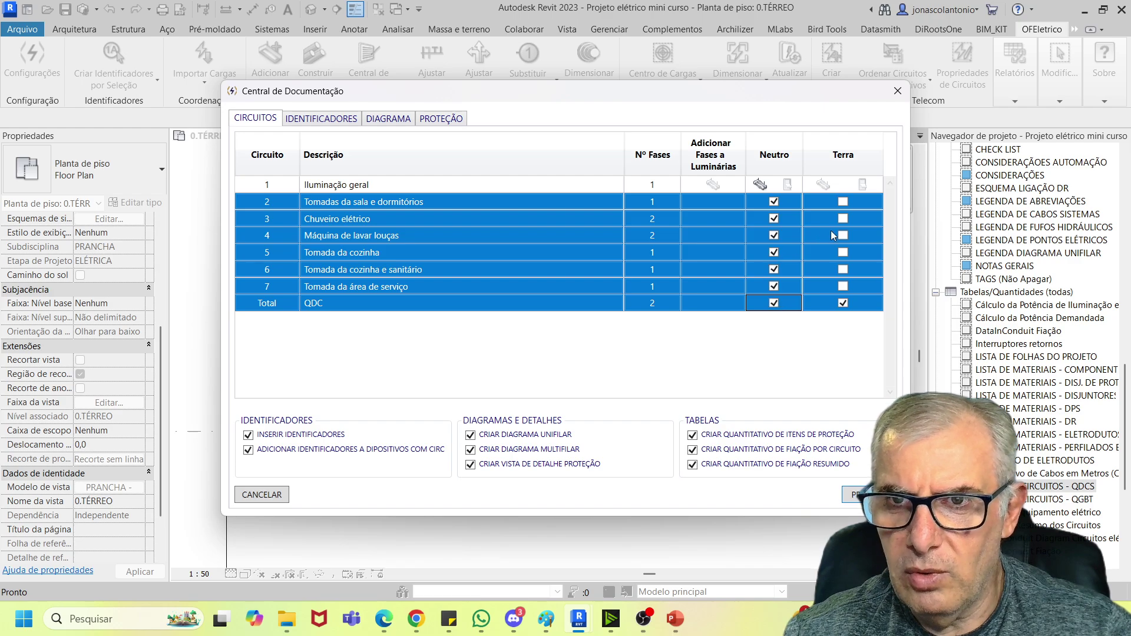
{"action": "left_click", "coordinate": [843, 201]}
{"action": "key", "text": "Down"}
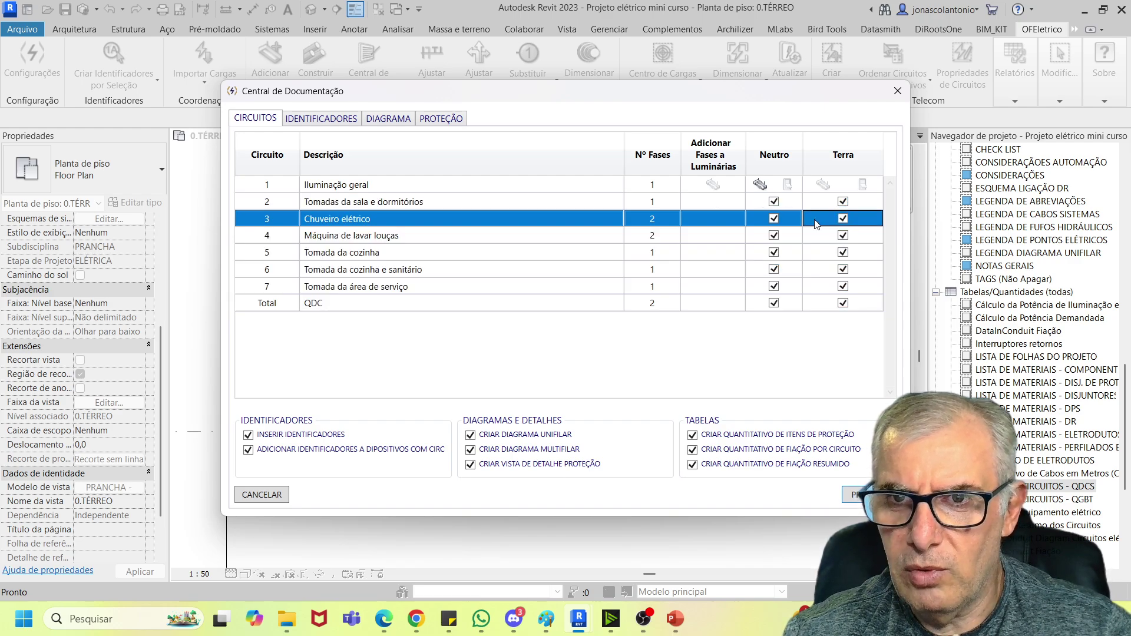
- Remove the neutral from the two-phase circuits 3 (Chuveiro elétrico) and 4 (Máquina de lavar louças)
{"action": "left_click", "coordinate": [774, 219]}
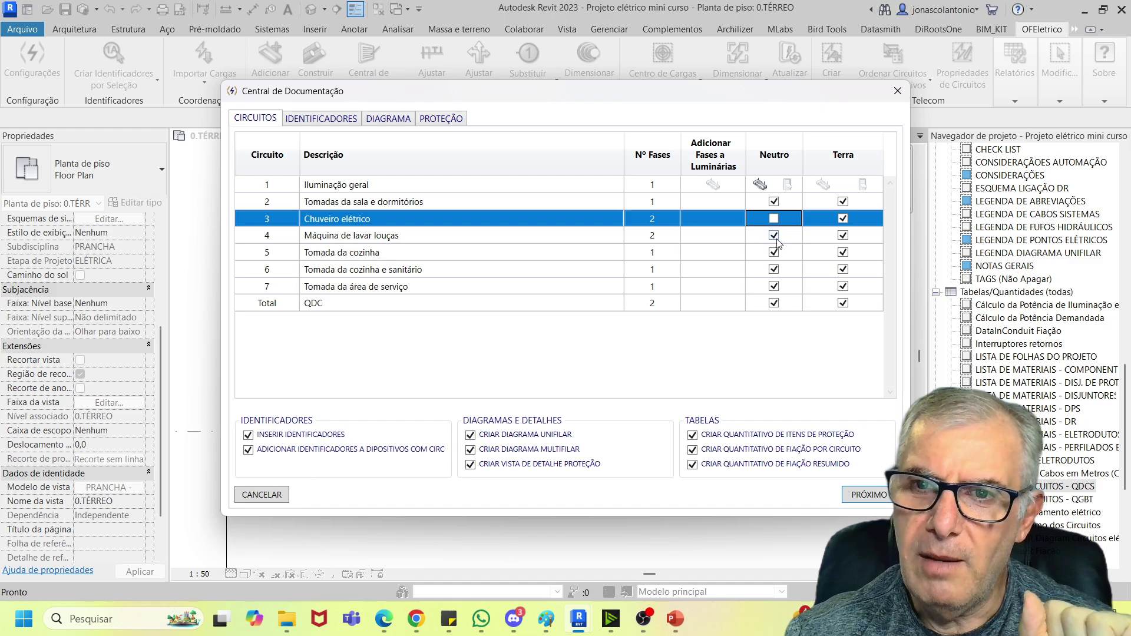
{"action": "left_click", "coordinate": [774, 237]}
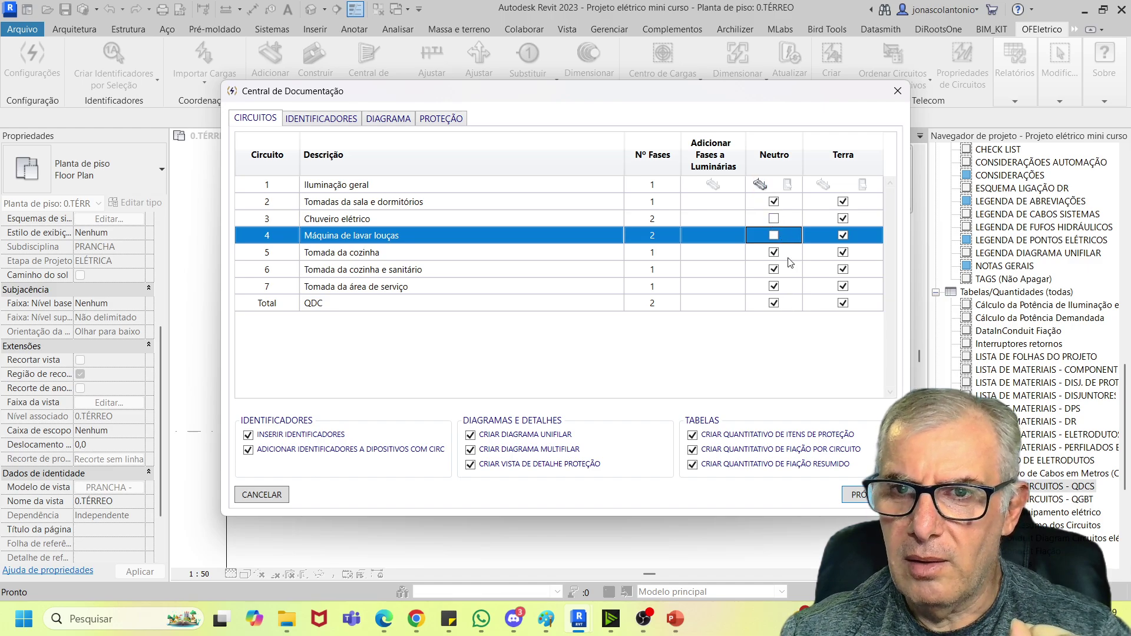
{"action": "left_click", "coordinate": [787, 186]}
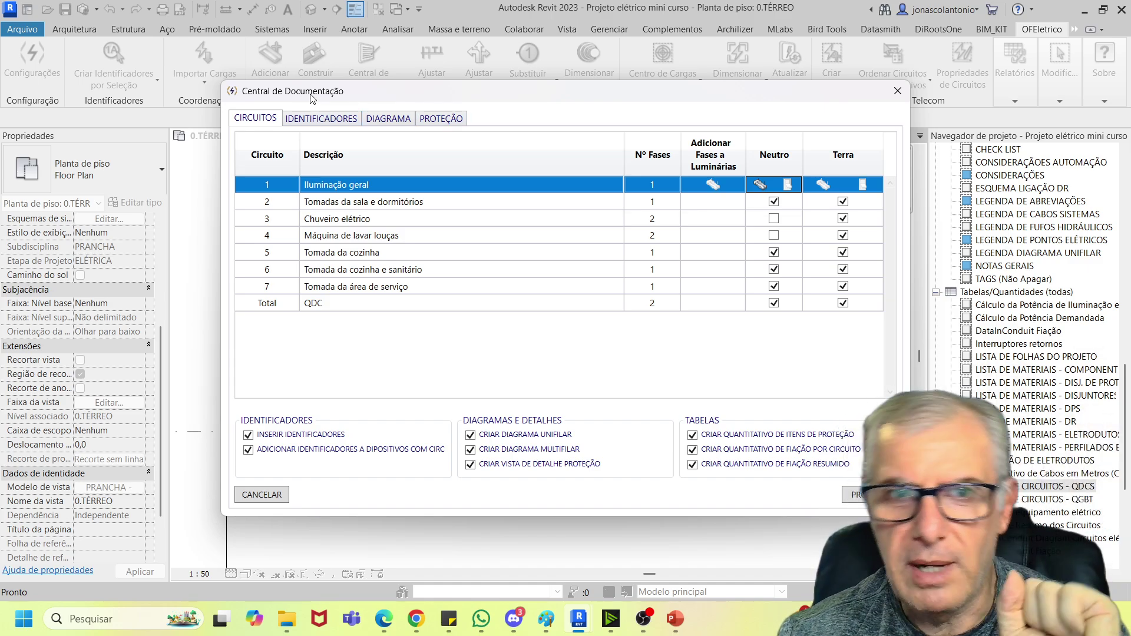
- In the identifier settings, keep 0.TÉRREO as the insertion view and set the identifier size to Pequeno
{"action": "left_click", "coordinate": [334, 119]}
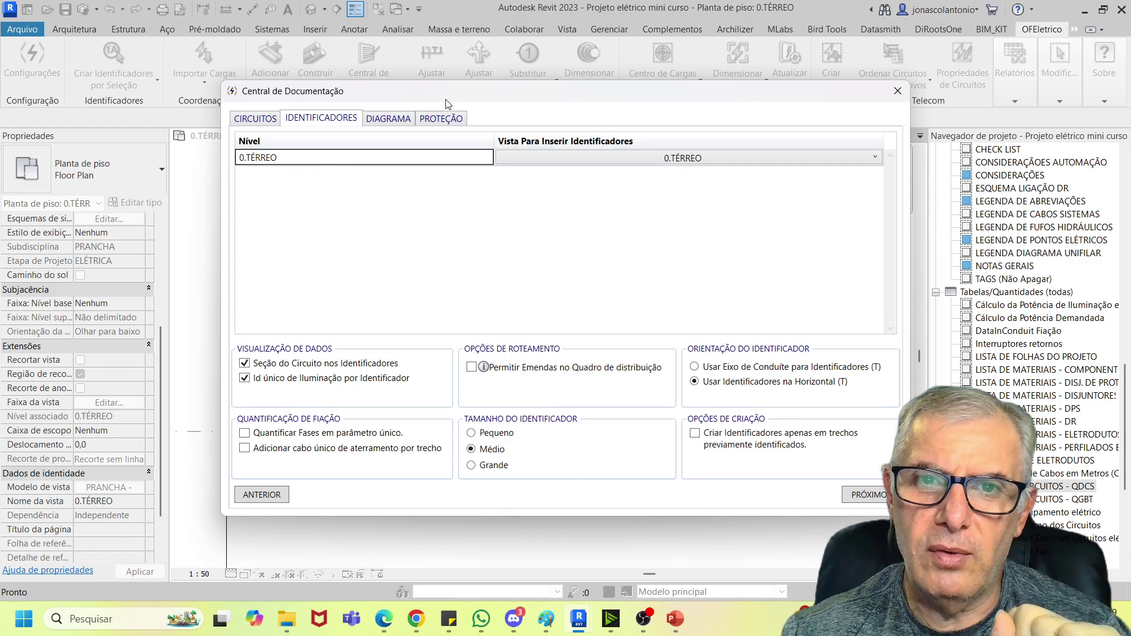
{"action": "left_click_drag", "start_coordinate": [470, 95], "coordinate": [476, 126]}
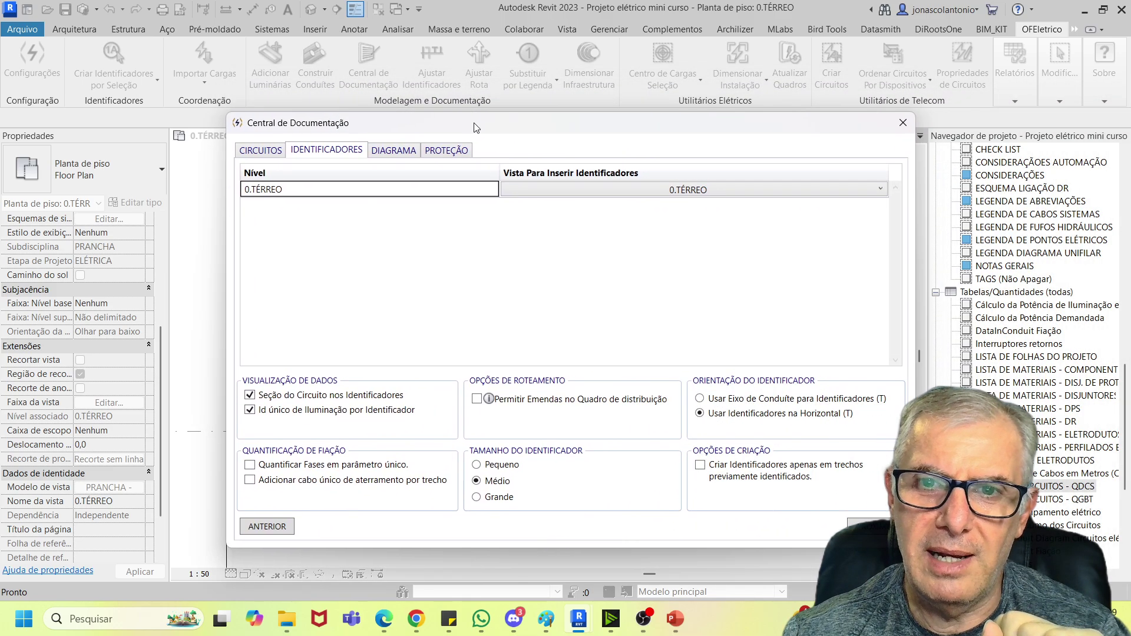
{"action": "left_click", "coordinate": [643, 190]}
{"action": "left_click", "coordinate": [644, 190]}
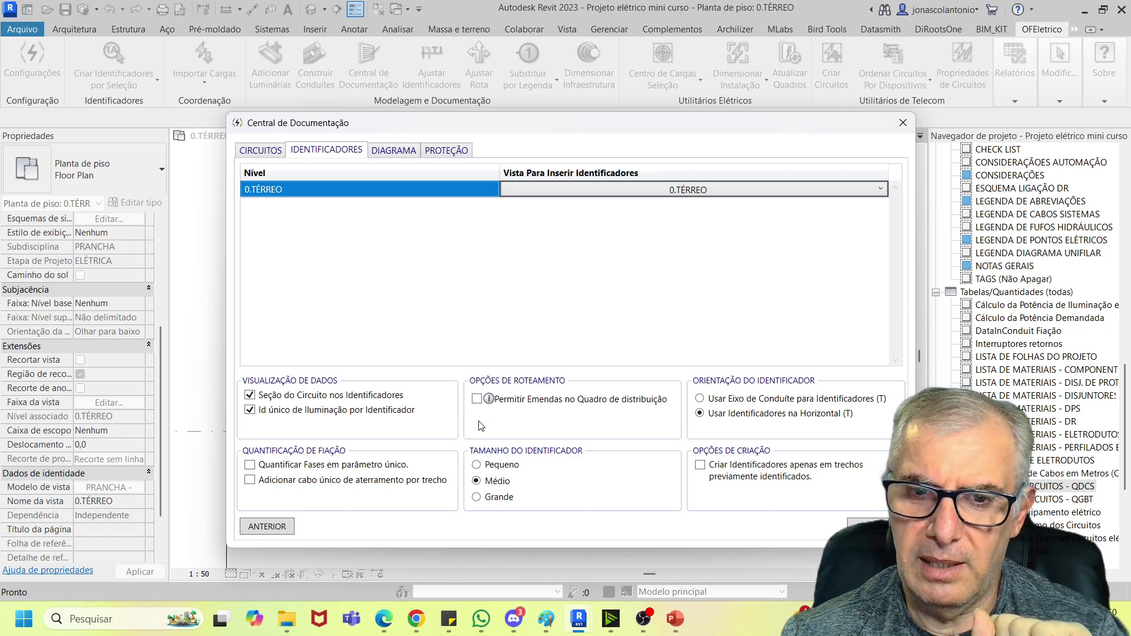
{"action": "left_click", "coordinate": [477, 465]}
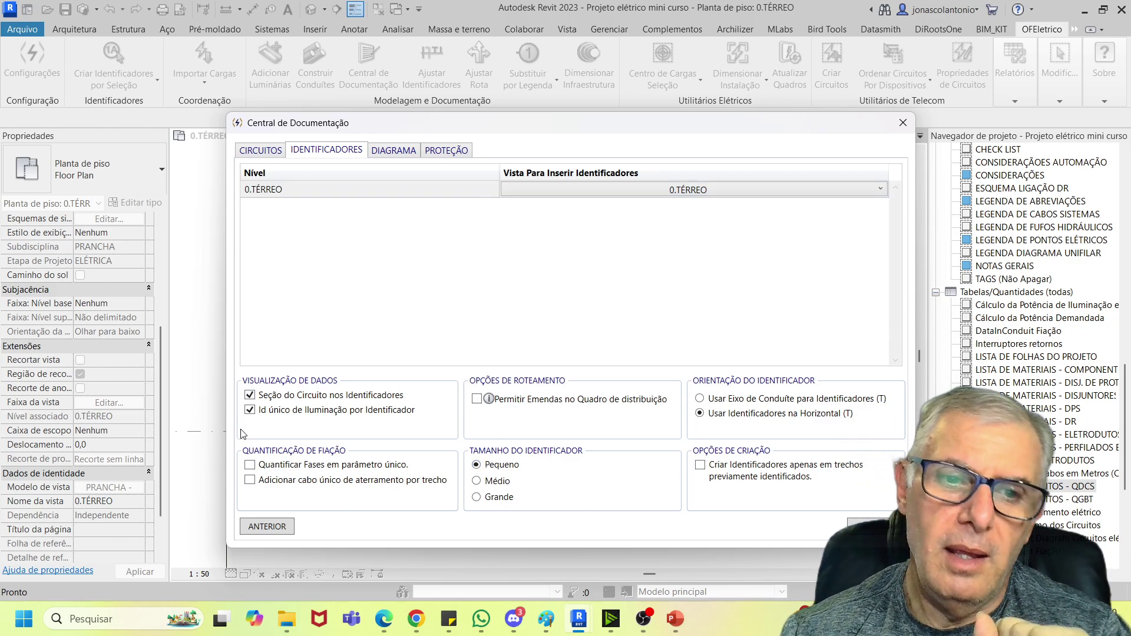
- Quantify phases in a single parameter, add a single grounding cable per segment, and orient the identifiers along the conduit axis
{"action": "left_click", "coordinate": [255, 466]}
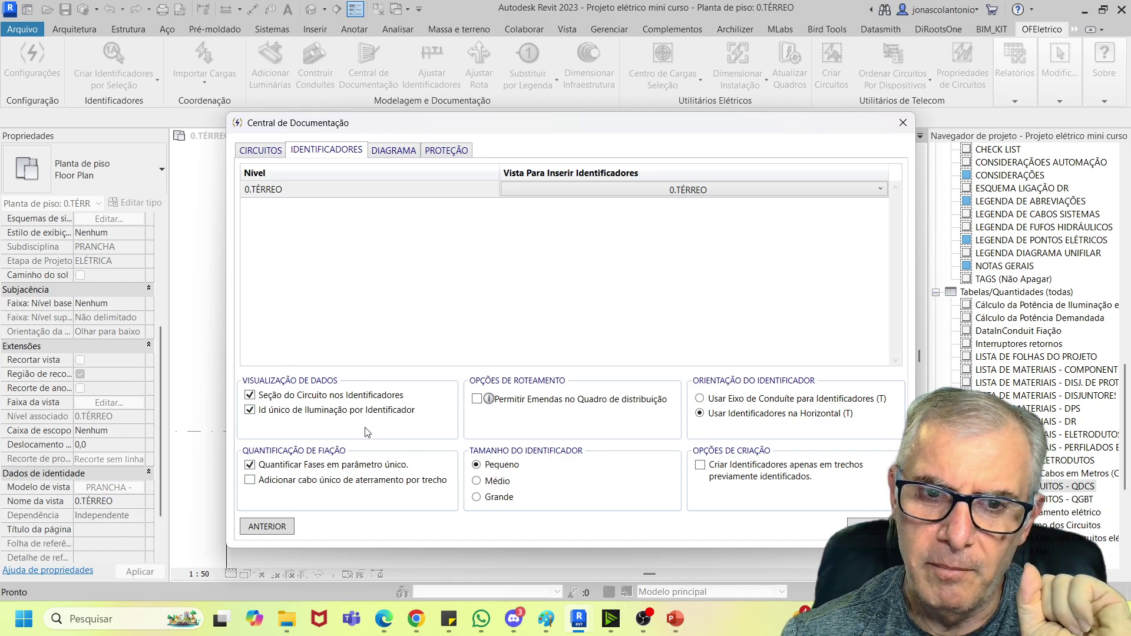
{"action": "left_click", "coordinate": [250, 480]}
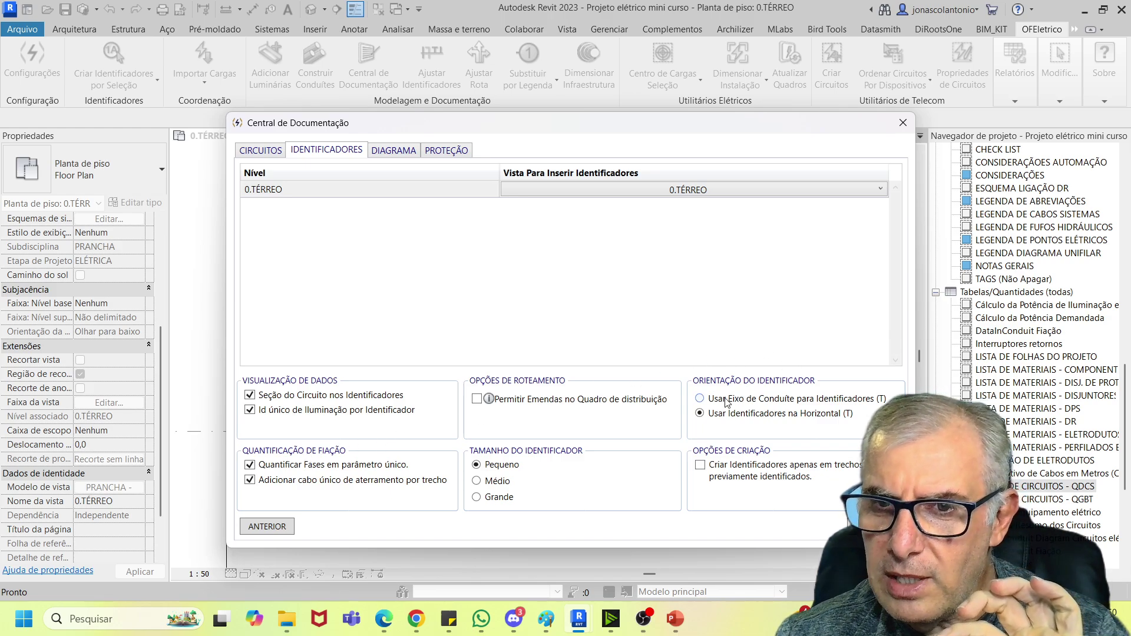
{"action": "left_click", "coordinate": [702, 399]}
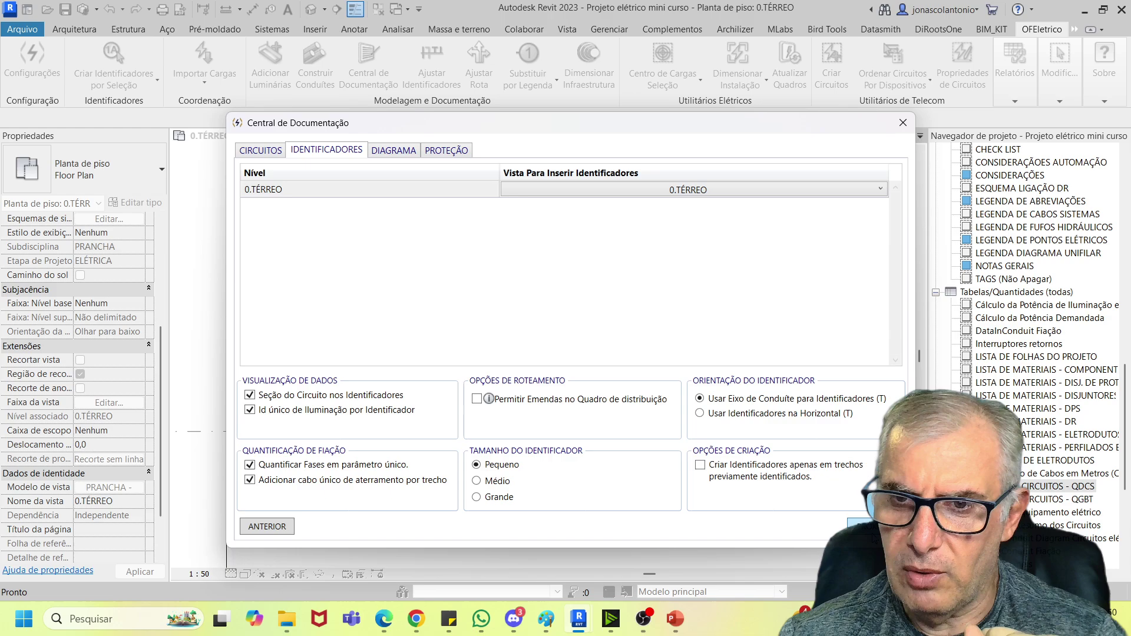
- In the diagram settings, assign circuits 1, 2 and 3 to DR group 1
{"action": "left_click", "coordinate": [874, 526]}
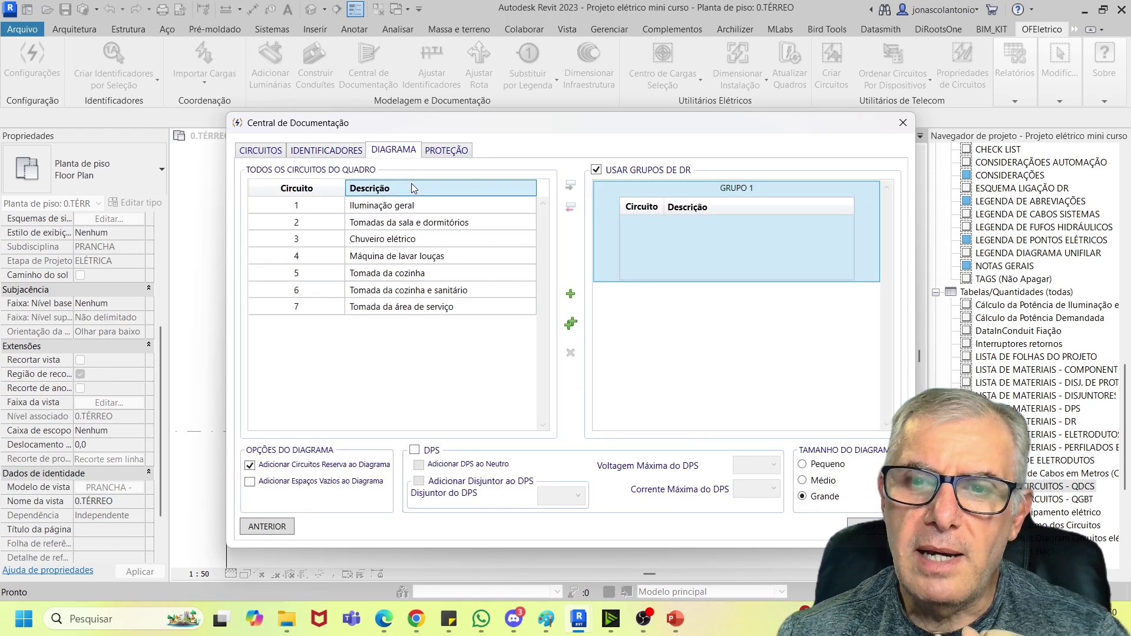
{"action": "left_click", "coordinate": [412, 213]}
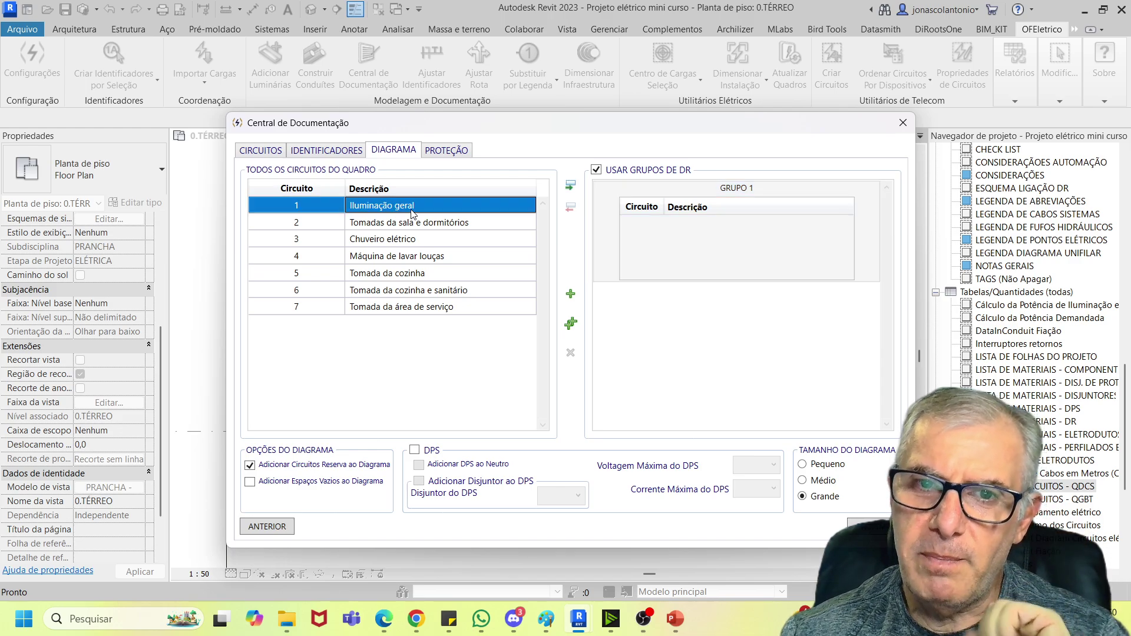
{"action": "left_click", "coordinate": [571, 187]}
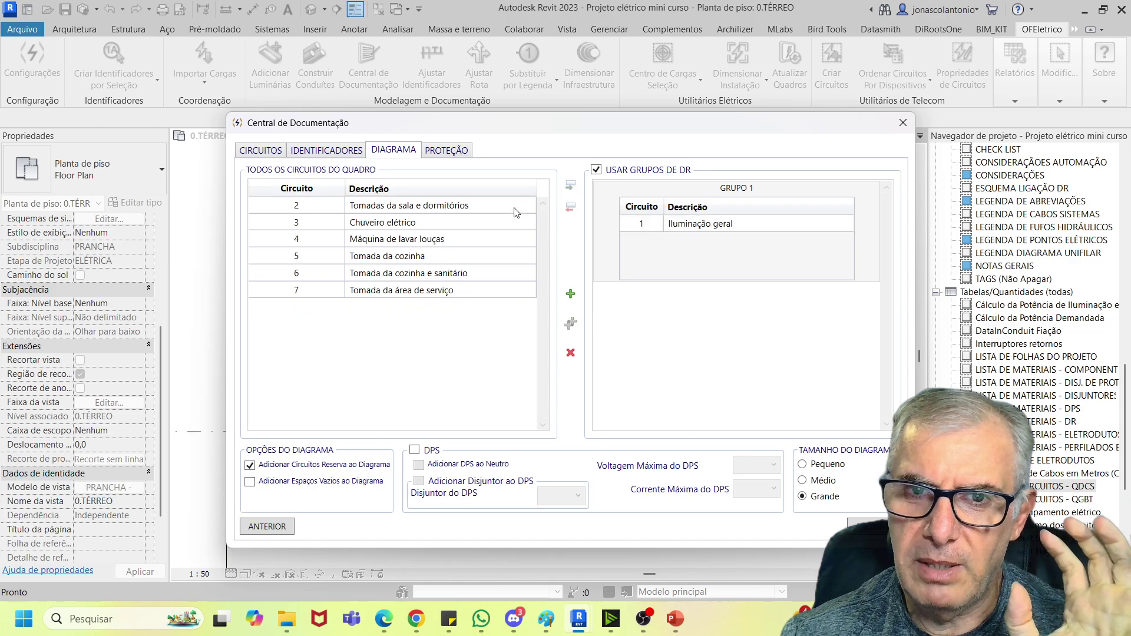
{"action": "left_click", "coordinate": [570, 187]}
{"action": "left_click", "coordinate": [516, 210]}
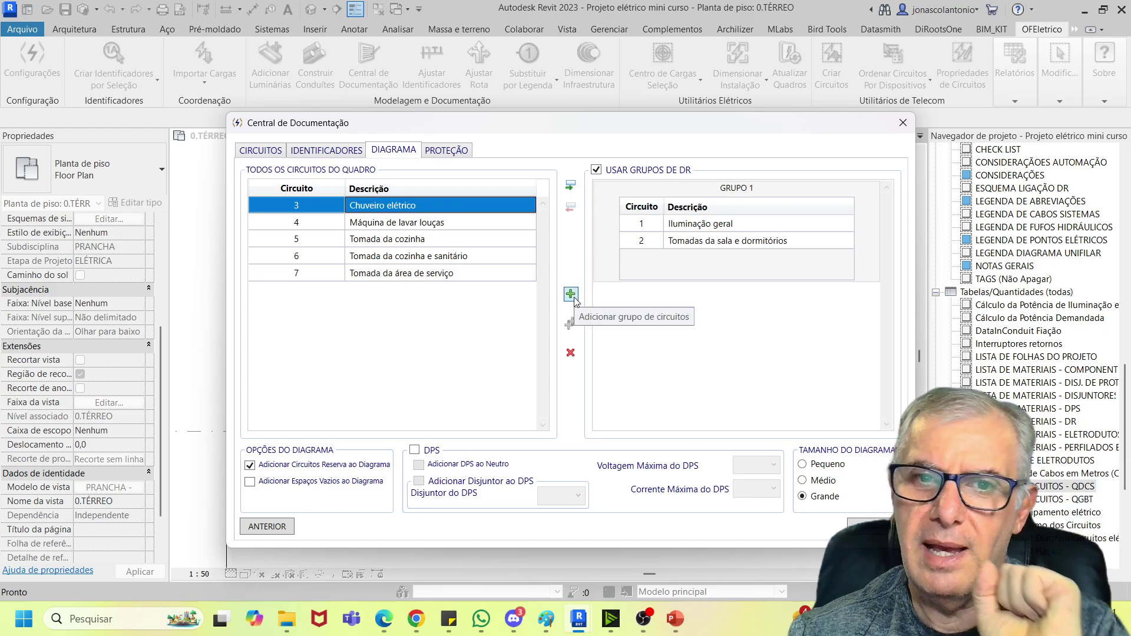
{"action": "left_click", "coordinate": [570, 186]}
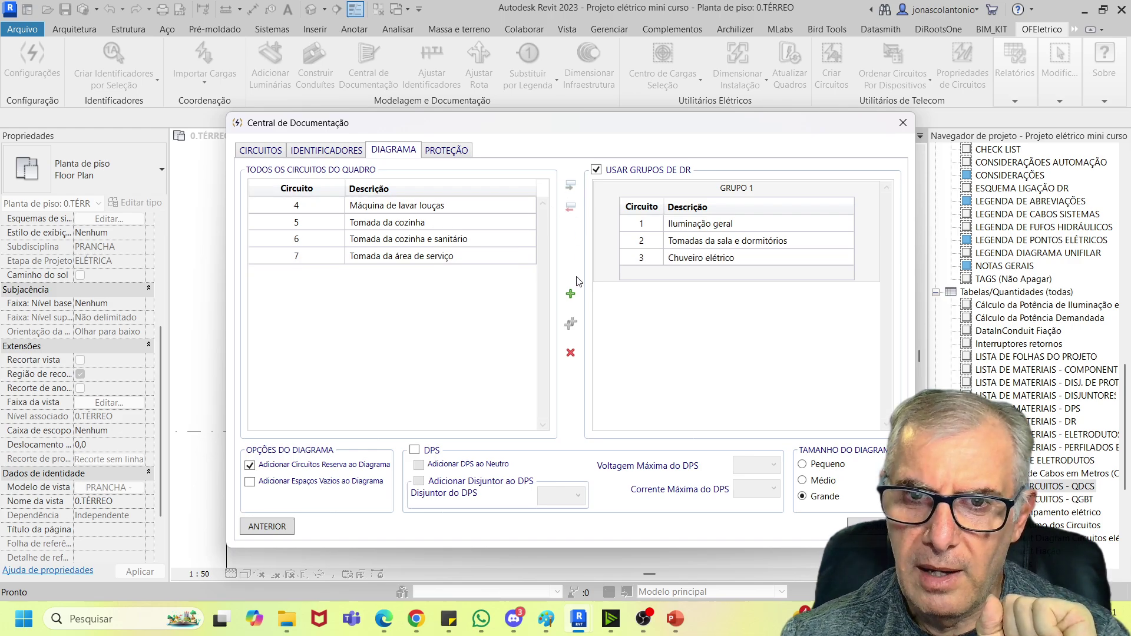
- Add a second DR group and assign circuits 4, 5, 6 and 7 to it
{"action": "left_click", "coordinate": [570, 293]}
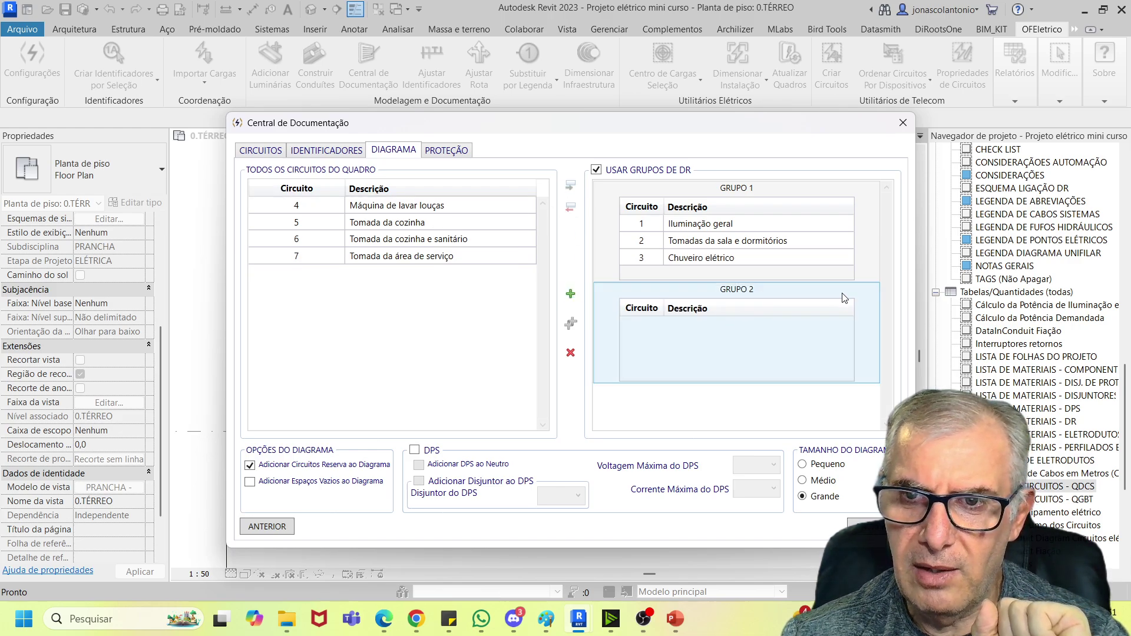
{"action": "left_click", "coordinate": [438, 204]}
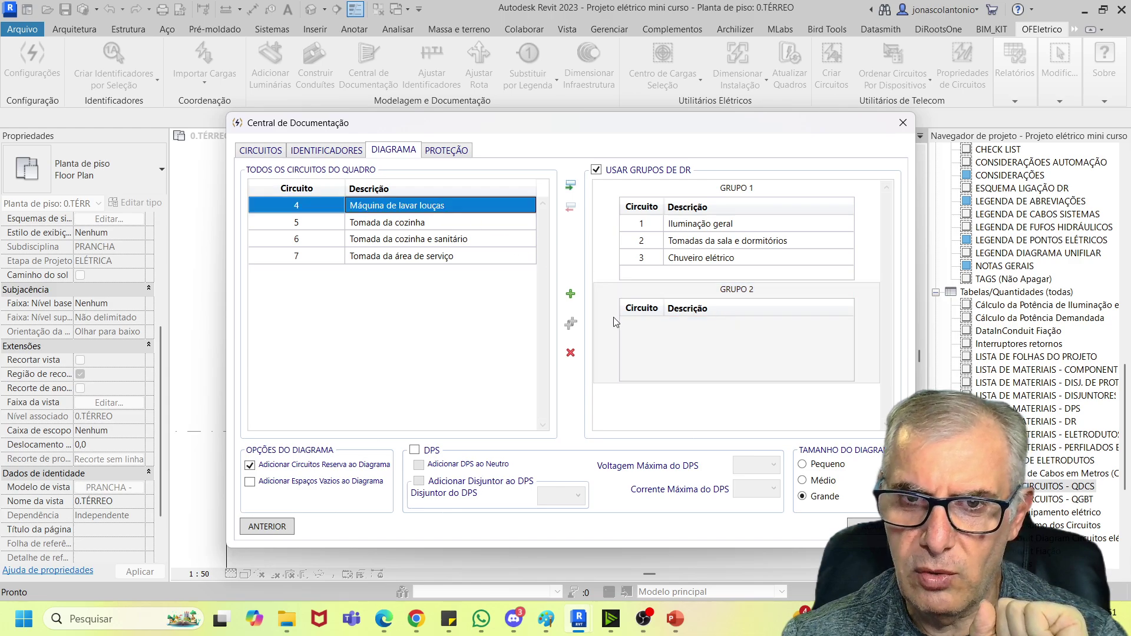
{"action": "left_click", "coordinate": [571, 186]}
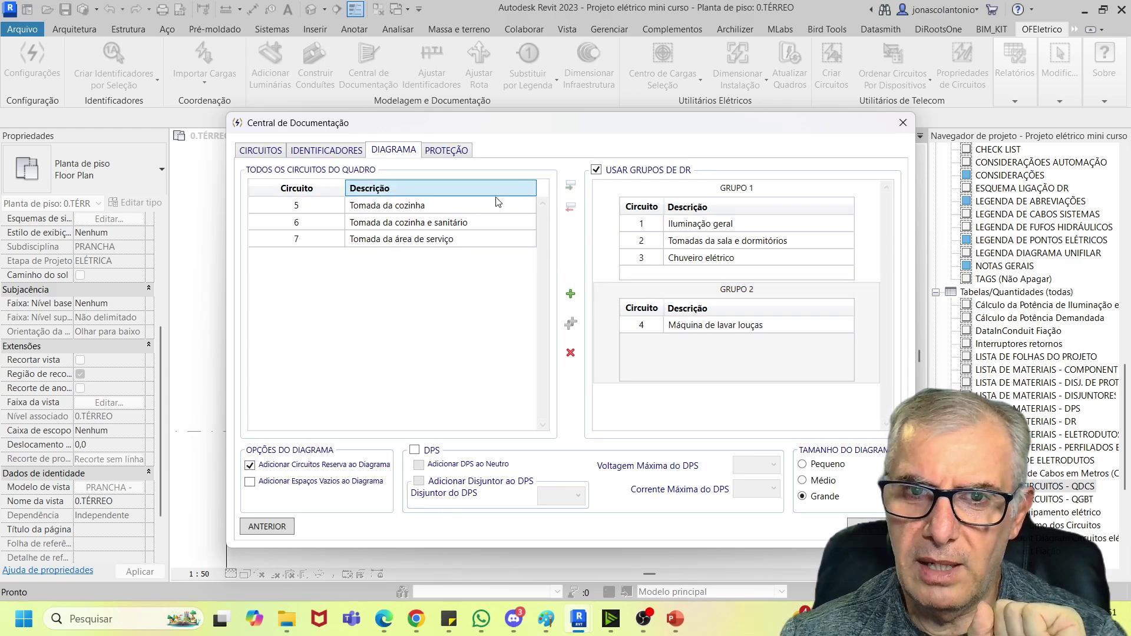
{"action": "left_click", "coordinate": [497, 205]}
{"action": "left_click", "coordinate": [568, 187]}
{"action": "left_click", "coordinate": [508, 206]}
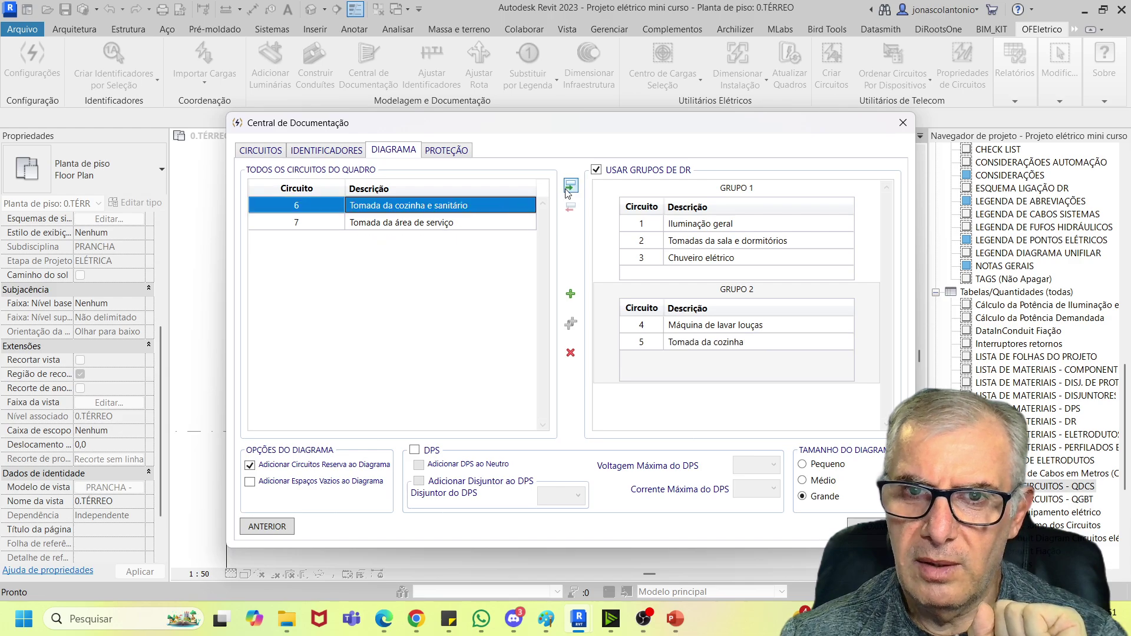
{"action": "left_click", "coordinate": [569, 187]}
{"action": "left_click", "coordinate": [500, 211]}
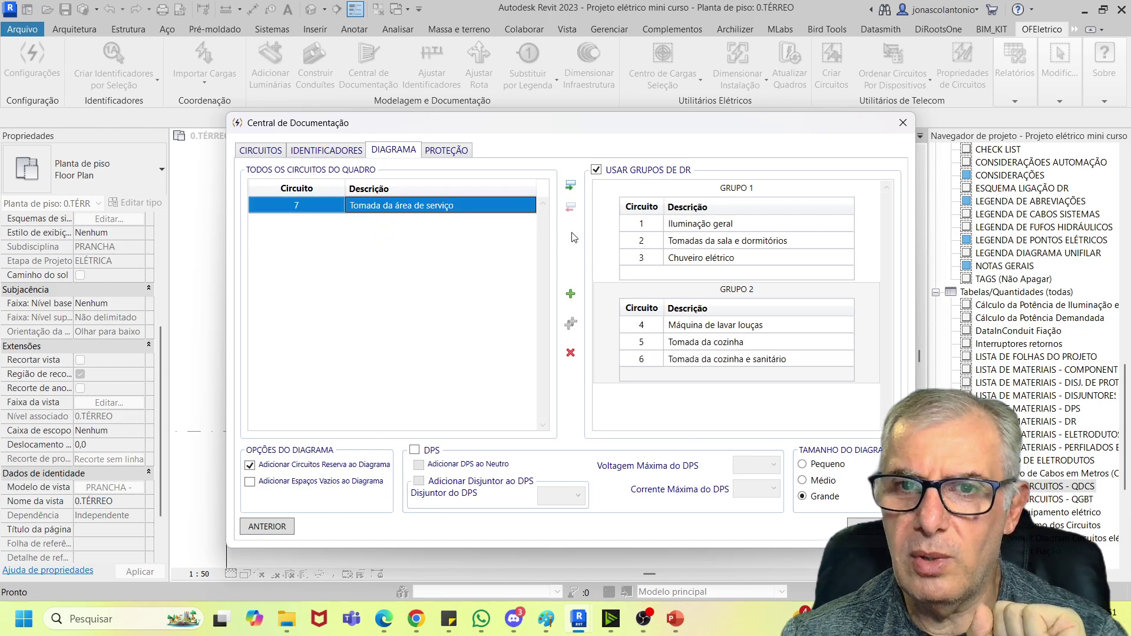
{"action": "left_click", "coordinate": [569, 186]}
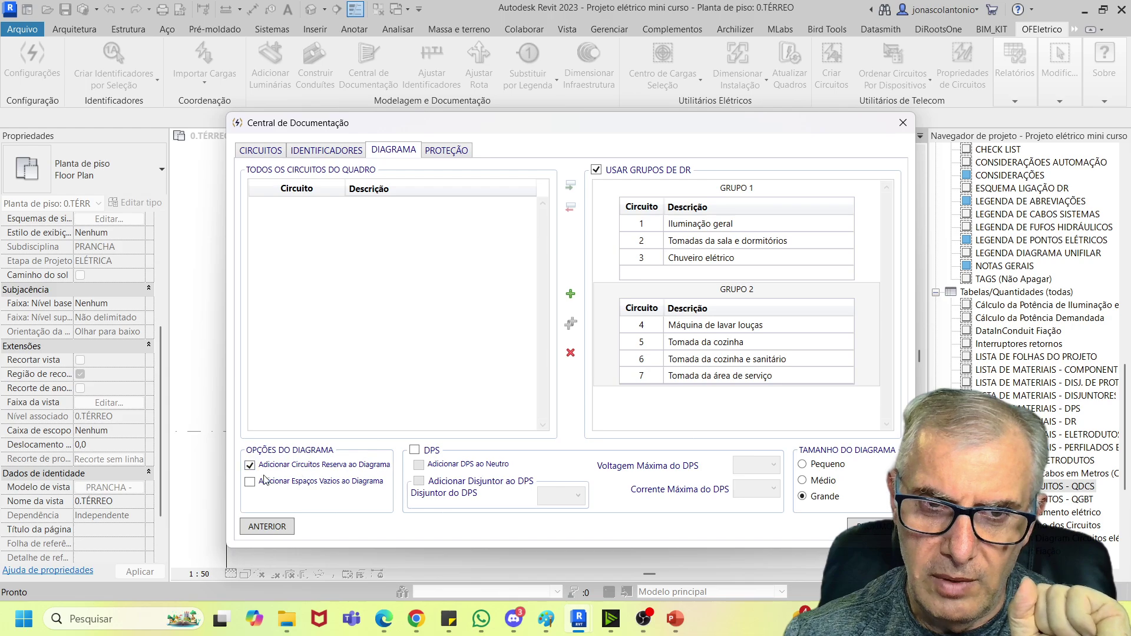
- Add a DPS to the diagram with a maximum voltage of 175, keeping its maximum current at 20
{"action": "left_click", "coordinate": [424, 452]}
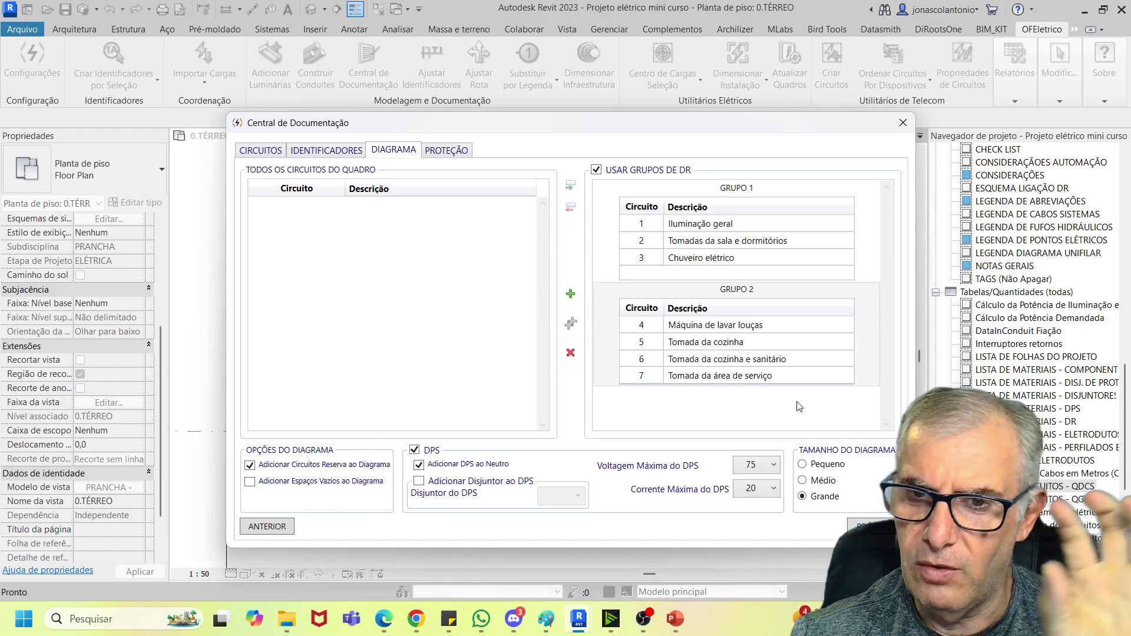
{"action": "left_click", "coordinate": [773, 467]}
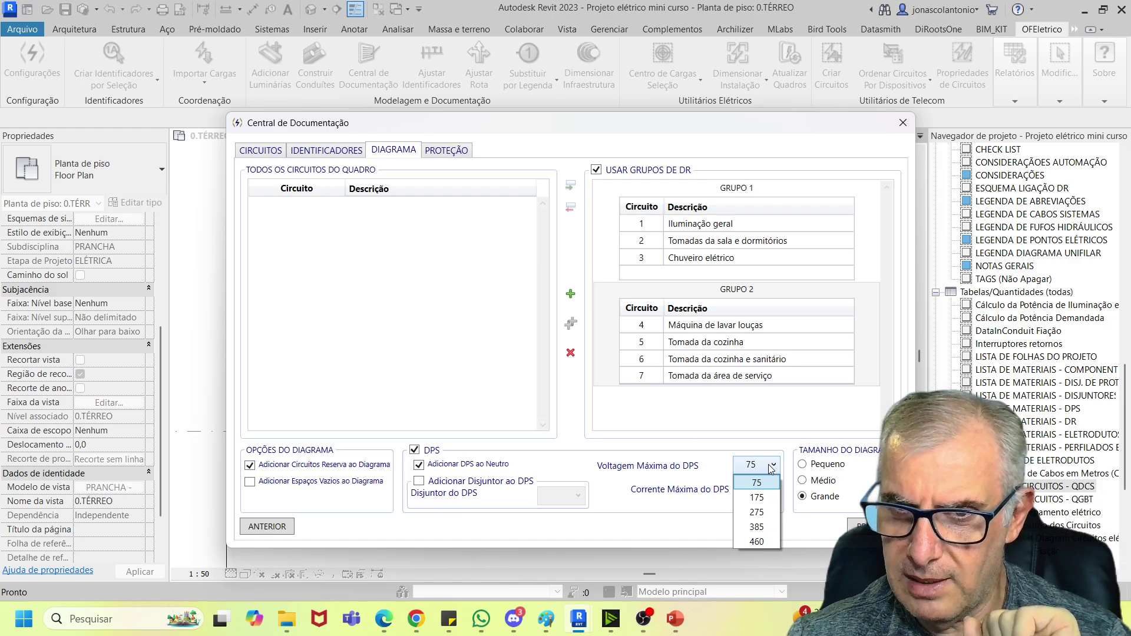
{"action": "left_click", "coordinate": [762, 498]}
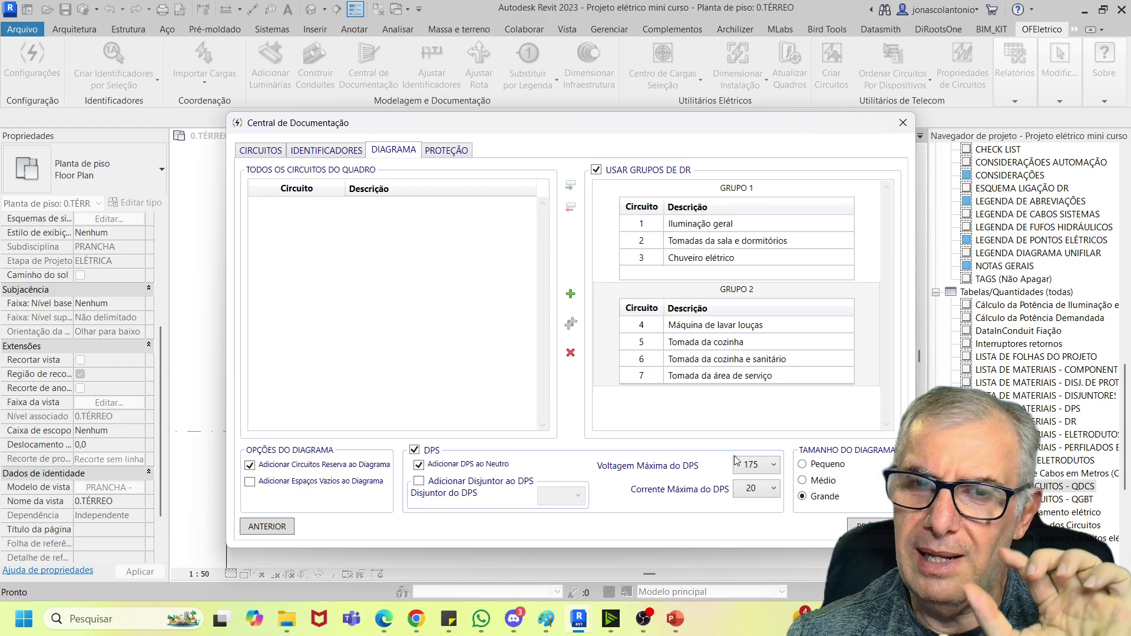
{"action": "left_click", "coordinate": [772, 465]}
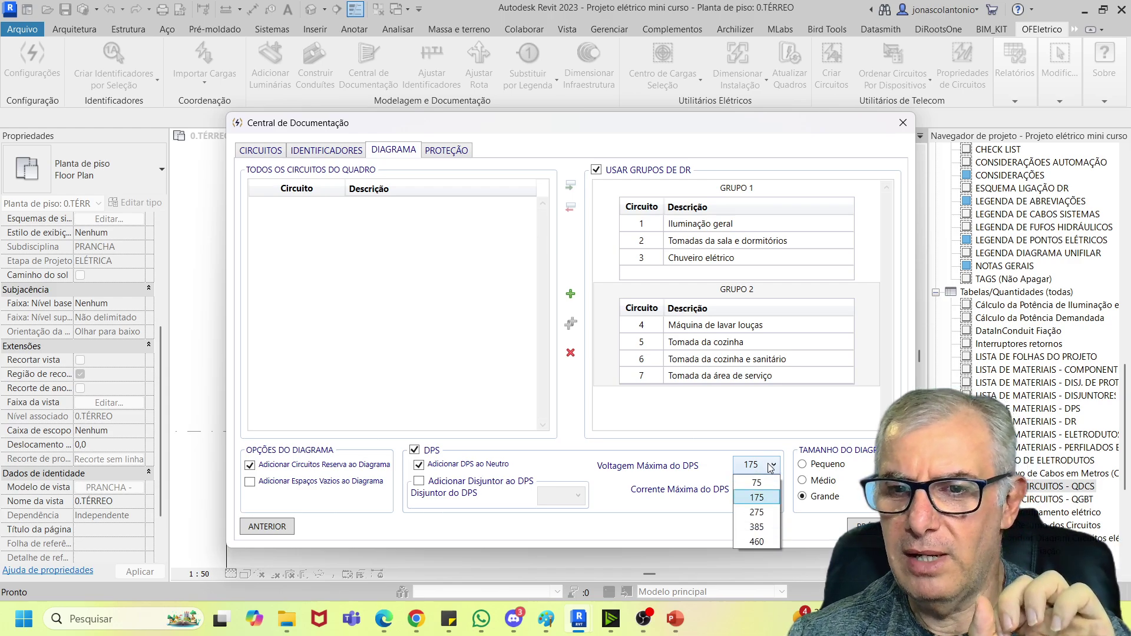
{"action": "left_click", "coordinate": [771, 467]}
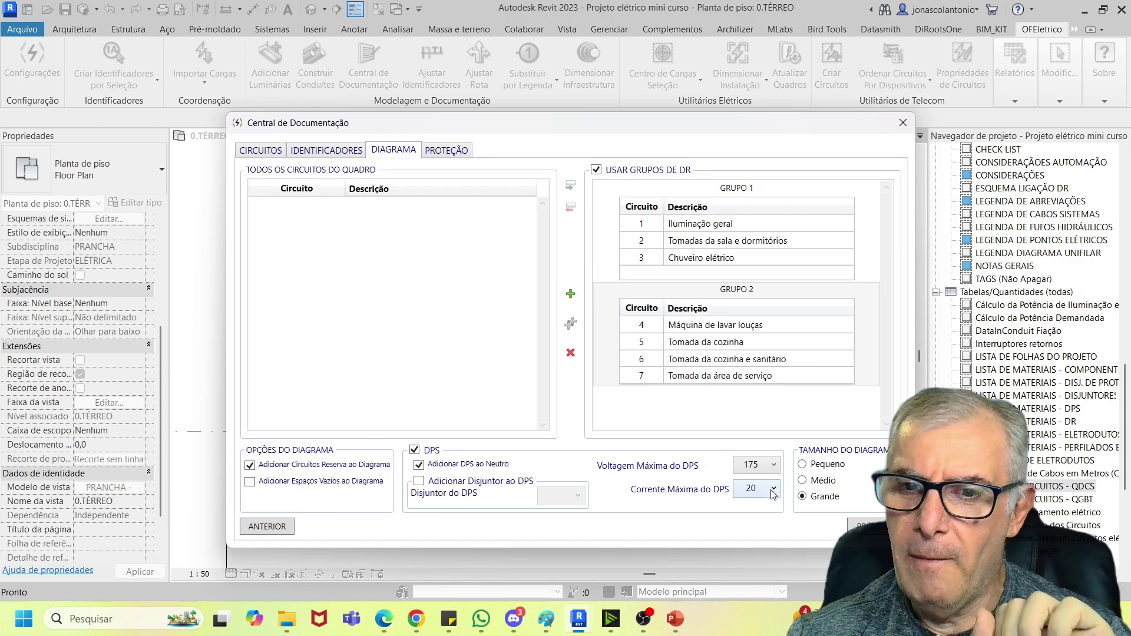
{"action": "left_click", "coordinate": [773, 490]}
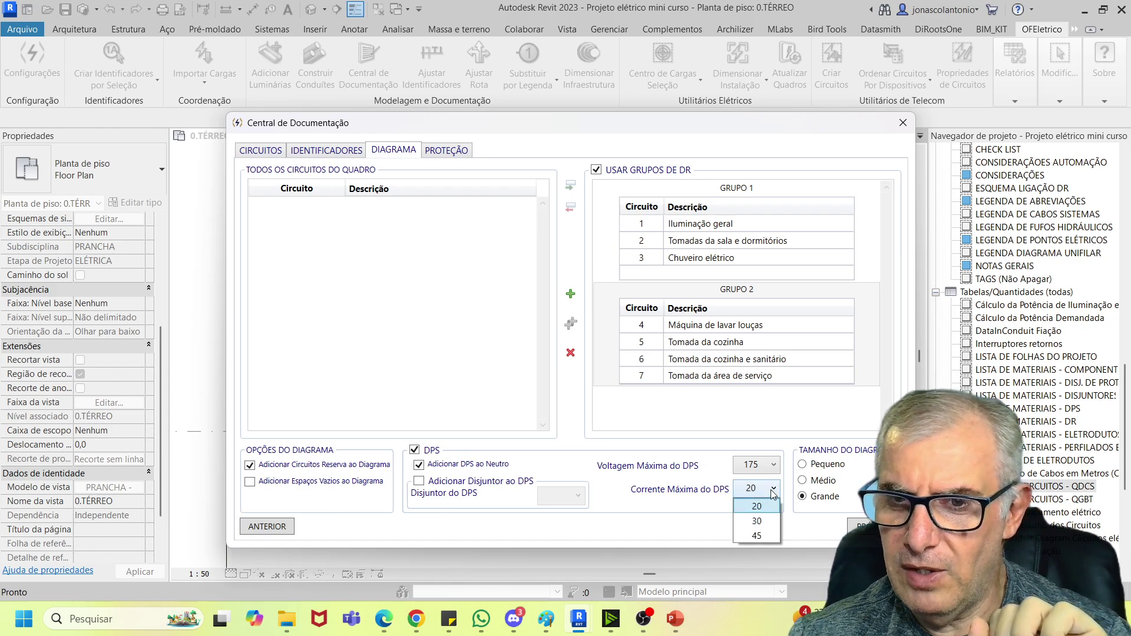
{"action": "left_click", "coordinate": [773, 493]}
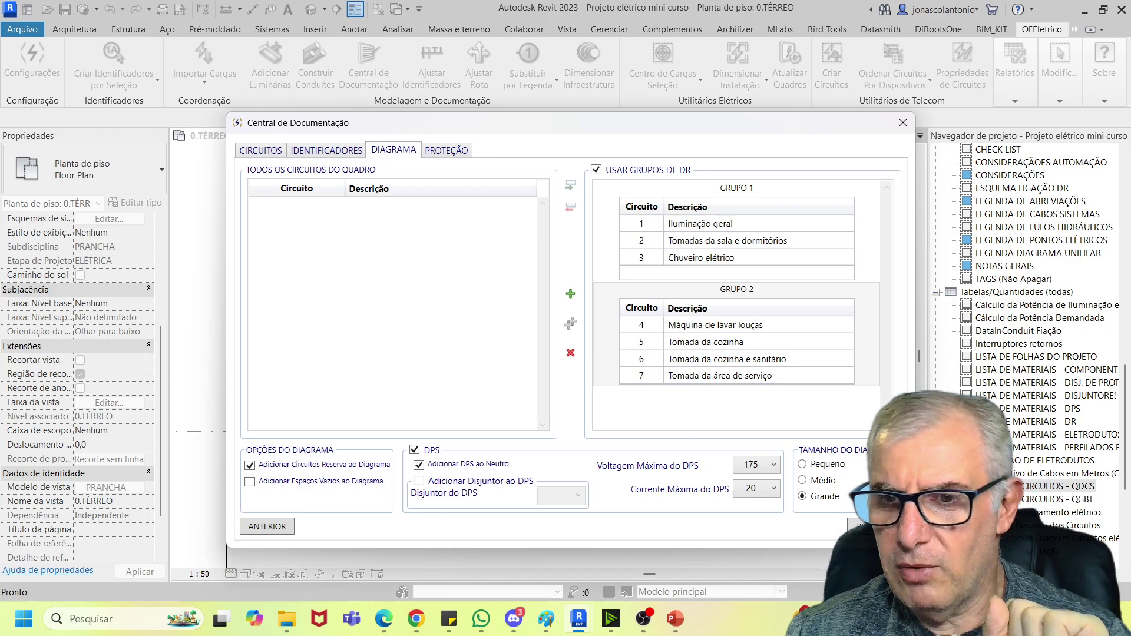
- In the protection settings, set the breaker curve to C for the QDC total and B for the Chuveiro elétrico circuit
{"action": "left_click", "coordinate": [865, 526]}
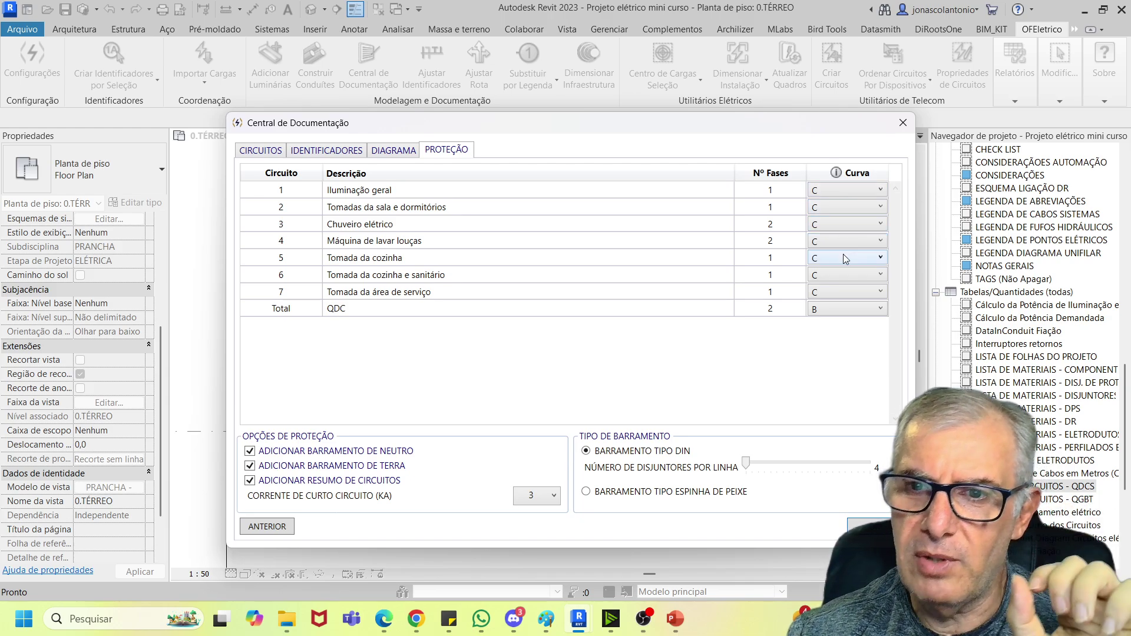
{"action": "left_click", "coordinate": [854, 311]}
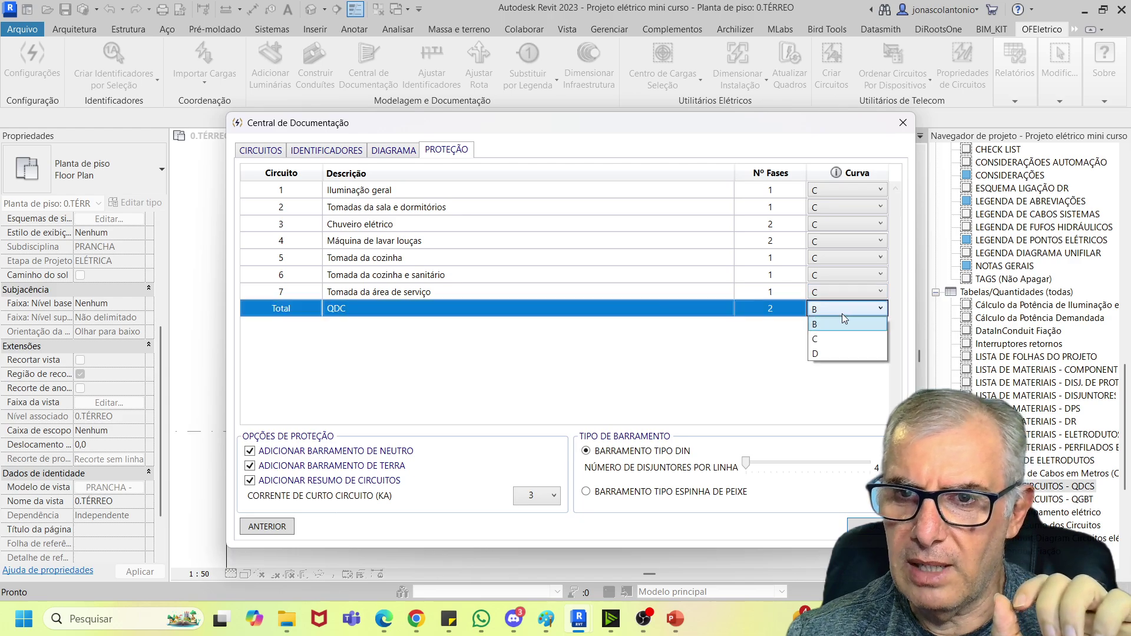
{"action": "left_click", "coordinate": [826, 340]}
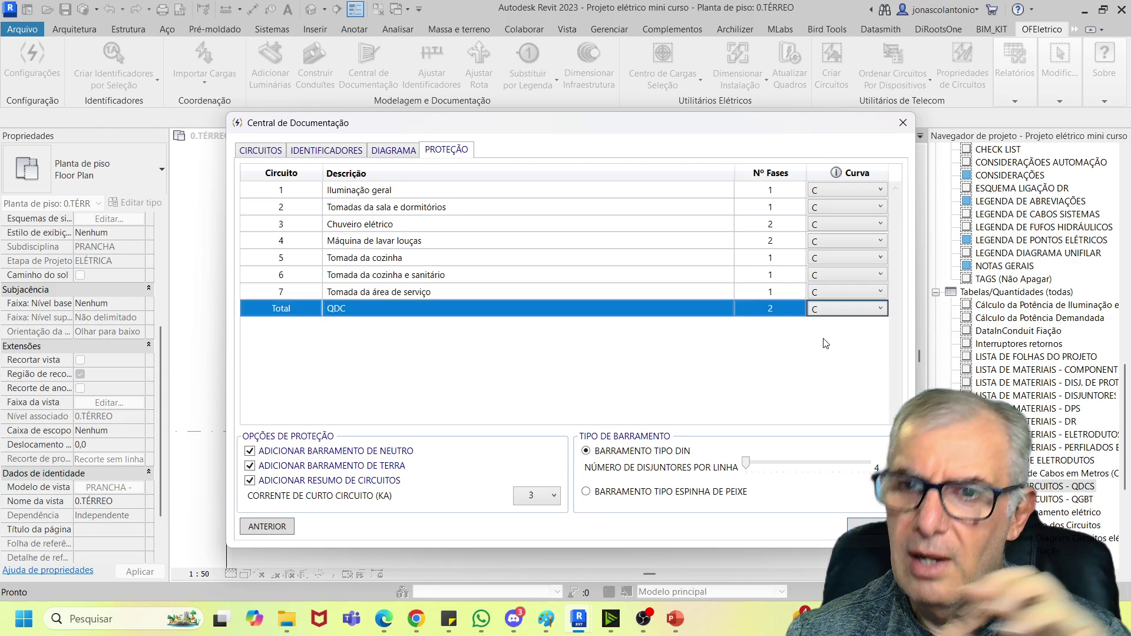
{"action": "left_click", "coordinate": [842, 224]}
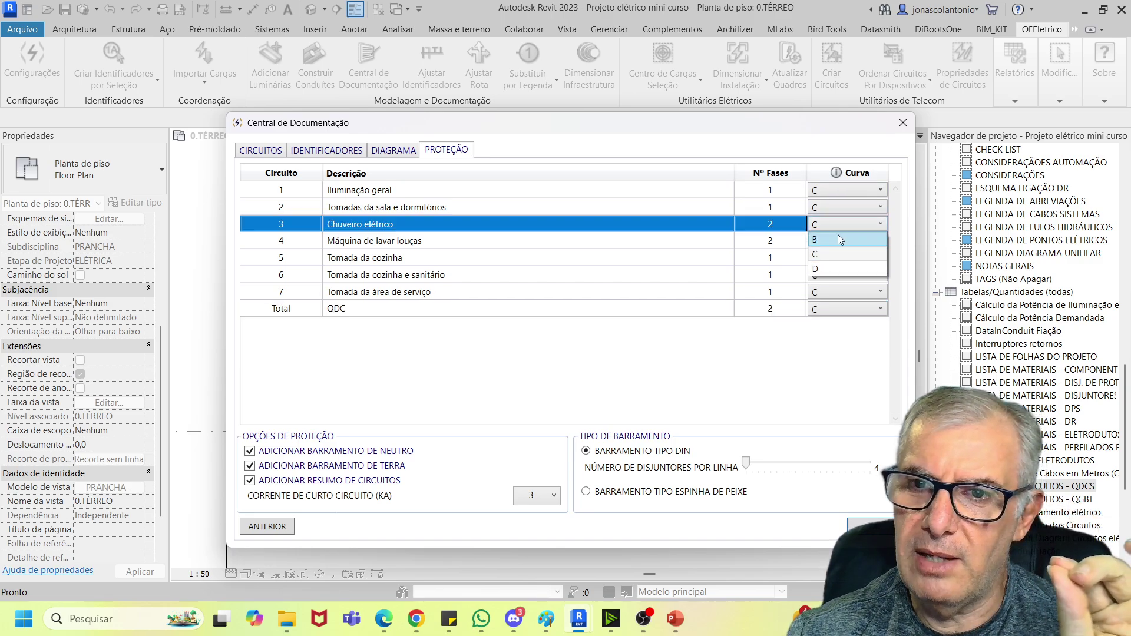
{"action": "left_click", "coordinate": [830, 238]}
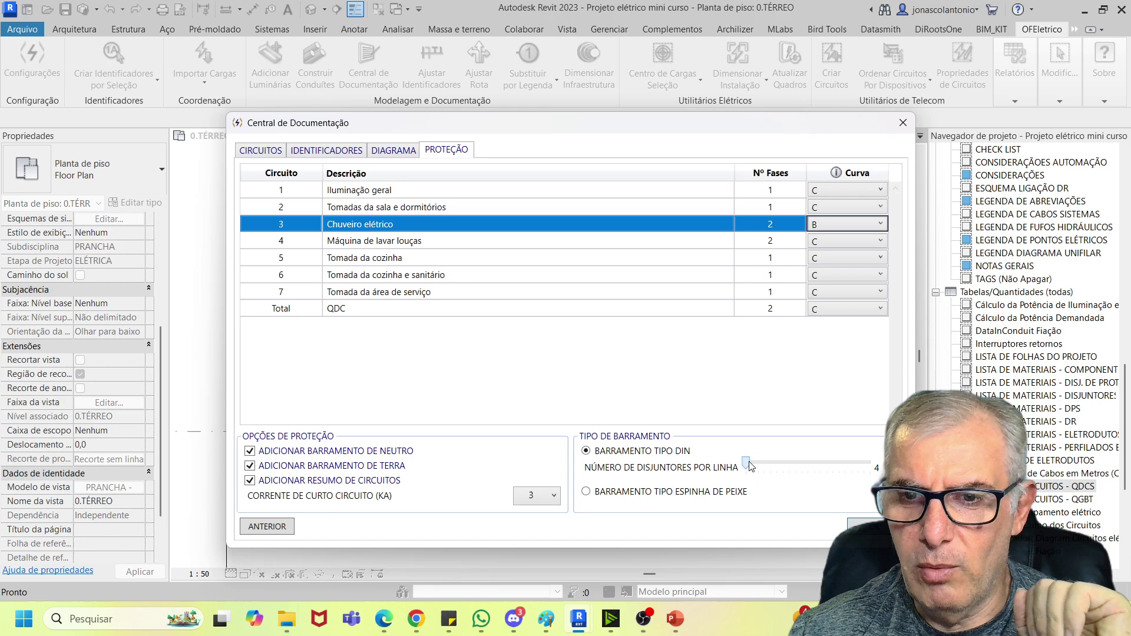
- Increase the number of breakers per line for the DIN busbar and generate the documentation
{"action": "left_click_drag", "start_coordinate": [747, 463], "coordinate": [799, 467]}
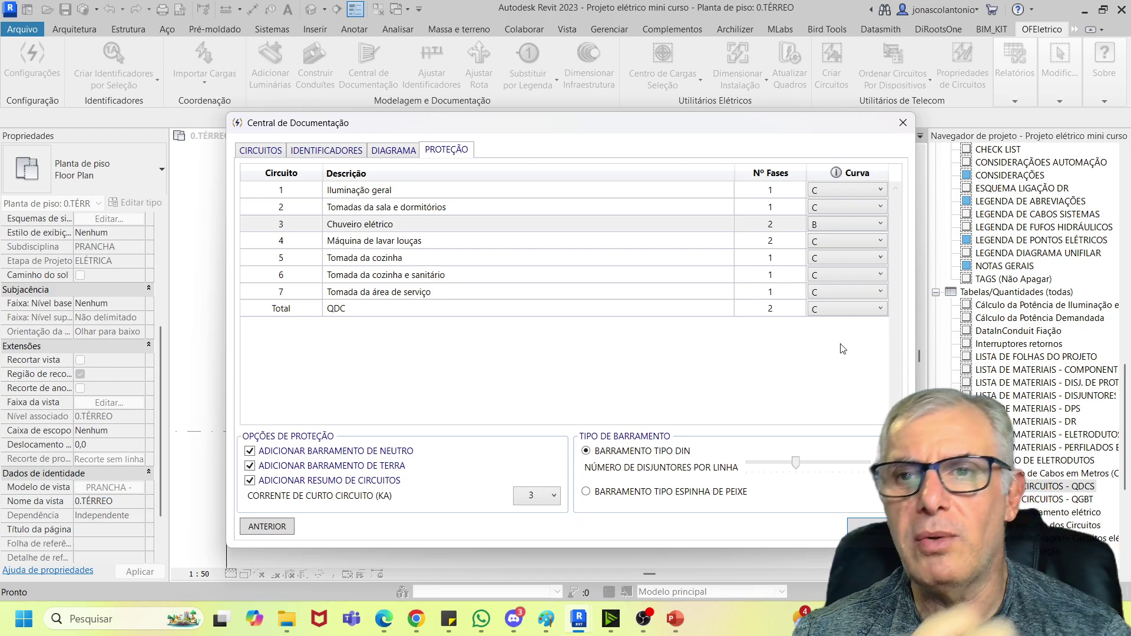
{"action": "left_click", "coordinate": [860, 526]}
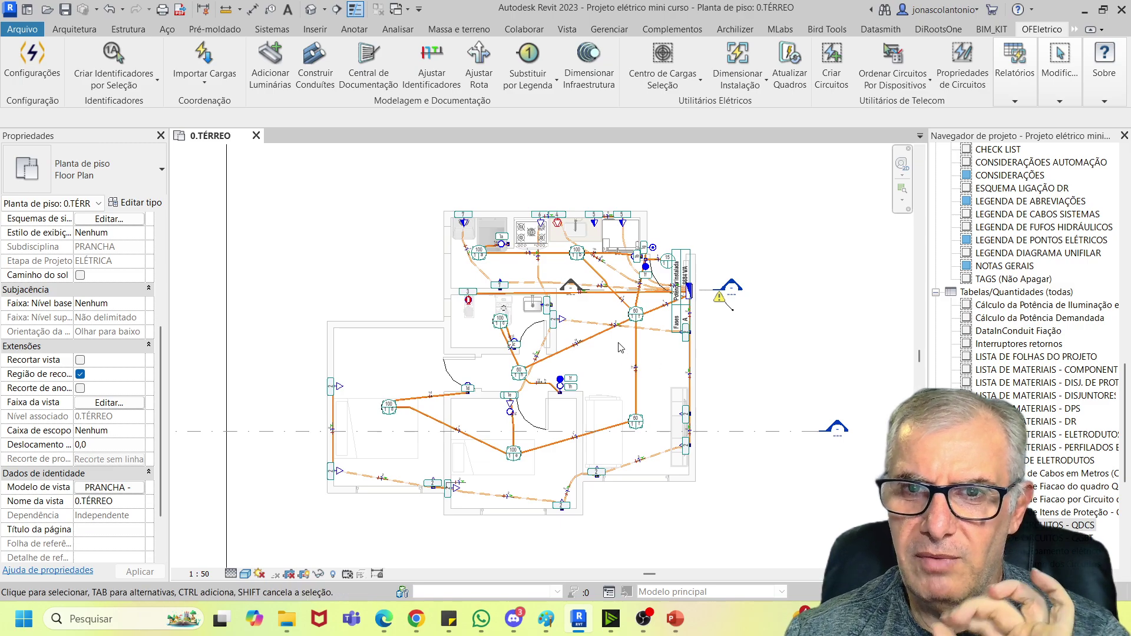
- Change the distribution board's installed-power tag on the ground floor plan to the Tag Nome do Painel type
{"action": "scroll", "coordinate": [620, 348], "scroll_direction": "up", "scroll_amount": 5}
{"action": "middle_click_drag", "start_coordinate": [609, 336], "coordinate": [373, 431]}
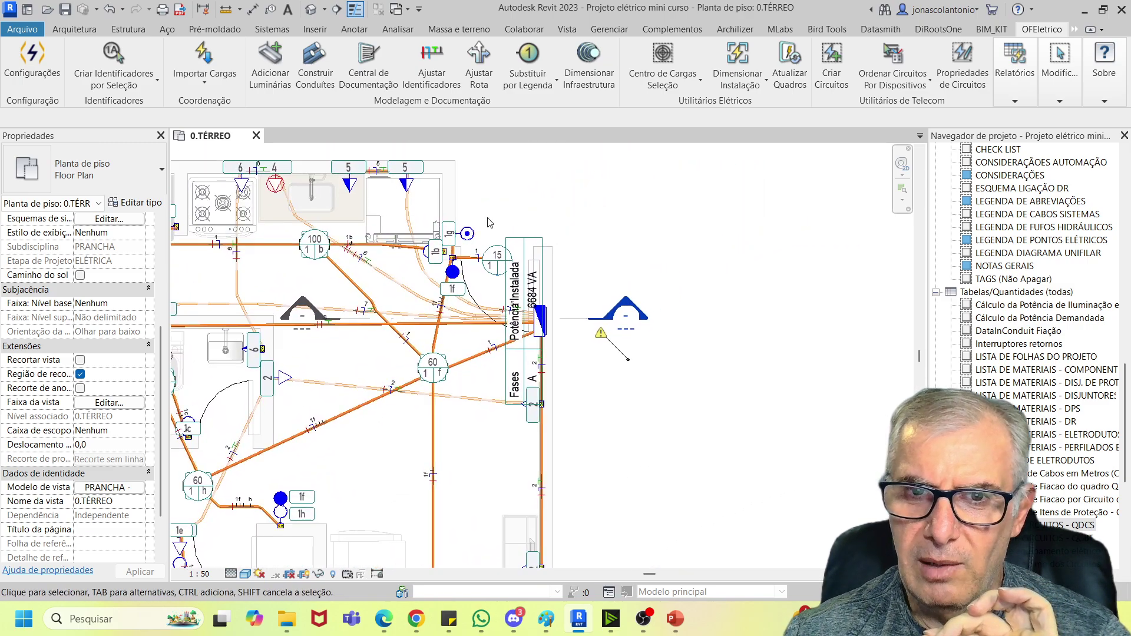
{"action": "left_click", "coordinate": [535, 238]}
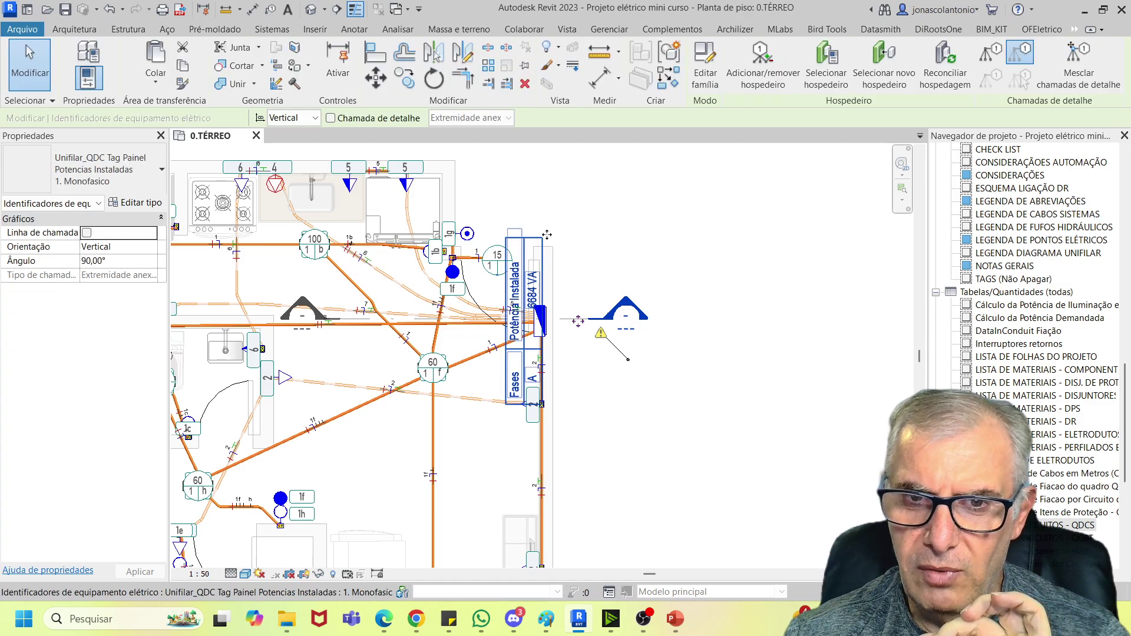
{"action": "left_click", "coordinate": [95, 163]}
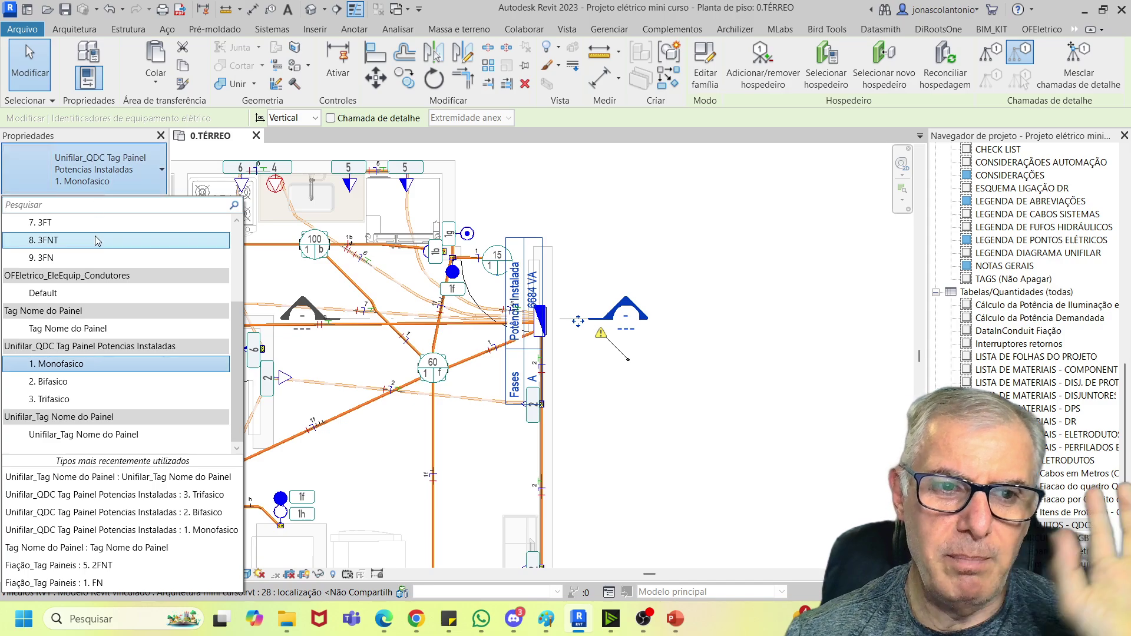
{"action": "scroll", "coordinate": [99, 248], "scroll_direction": "up", "scroll_amount": 3}
{"action": "scroll", "coordinate": [100, 255], "scroll_direction": "down", "scroll_amount": 1}
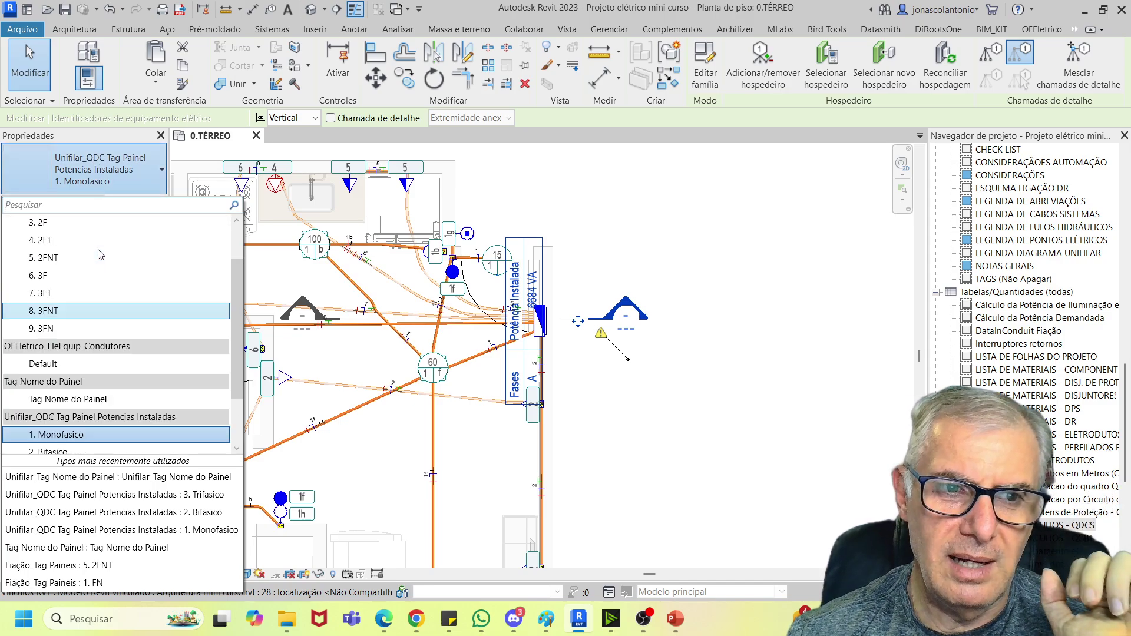
{"action": "left_click", "coordinate": [59, 399]}
- Move the panel name tag off the distribution board symbol to the clear area outside the wall
{"action": "scroll", "coordinate": [584, 314], "scroll_direction": "up", "scroll_amount": 1}
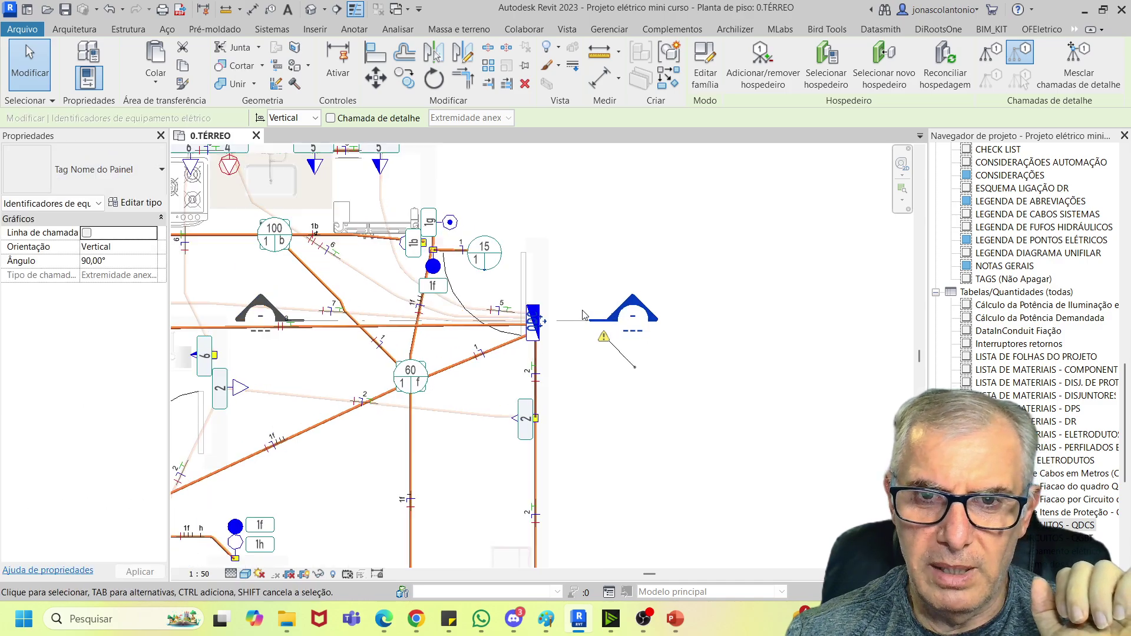
{"action": "scroll", "coordinate": [584, 314], "scroll_direction": "up", "scroll_amount": 2}
{"action": "left_click_drag", "start_coordinate": [516, 333], "coordinate": [547, 283]}
{"action": "scroll", "coordinate": [484, 396], "scroll_direction": "down", "scroll_amount": 3}
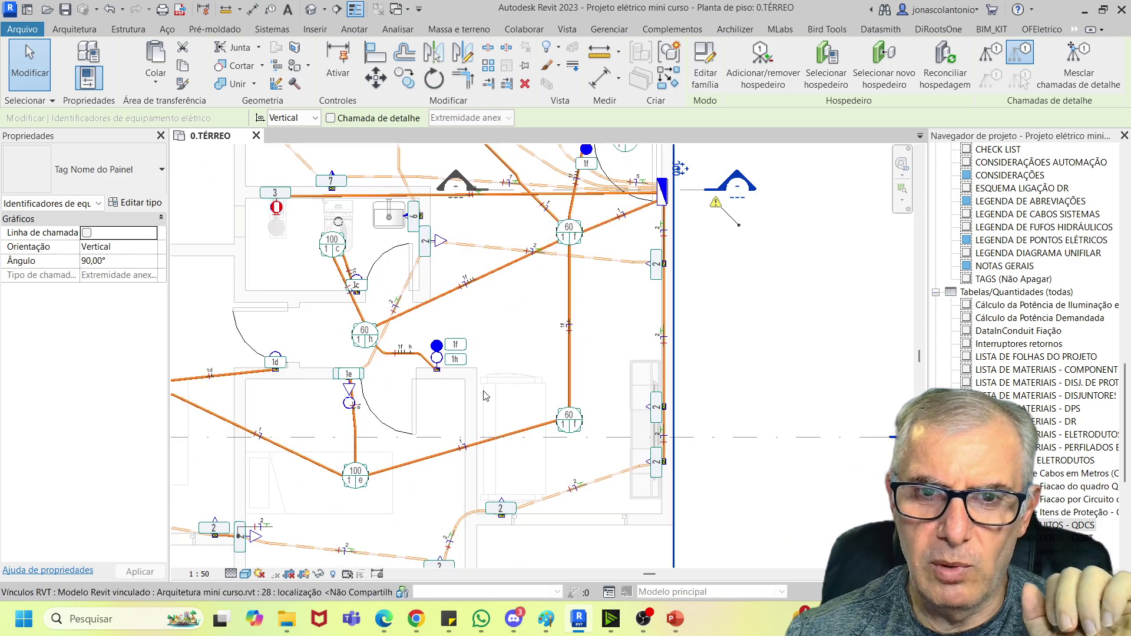
- Examine the generated conductor identifiers along the ground floor conduits, including the one between the two 60 VA lights of switch f
{"action": "scroll", "coordinate": [484, 396], "scroll_direction": "up", "scroll_amount": 5}
{"action": "scroll", "coordinate": [443, 316], "scroll_direction": "down", "scroll_amount": 3}
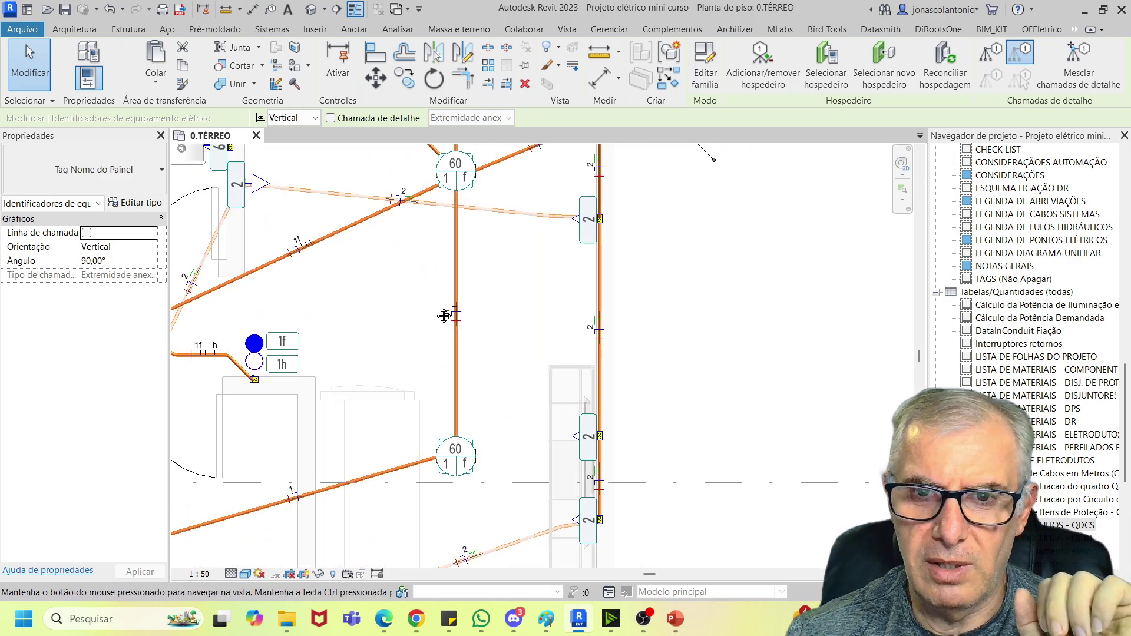
{"action": "middle_click_drag", "start_coordinate": [443, 317], "coordinate": [557, 279]}
{"action": "scroll", "coordinate": [552, 277], "scroll_direction": "down", "scroll_amount": 4}
{"action": "scroll", "coordinate": [306, 394], "scroll_direction": "up", "scroll_amount": 1}
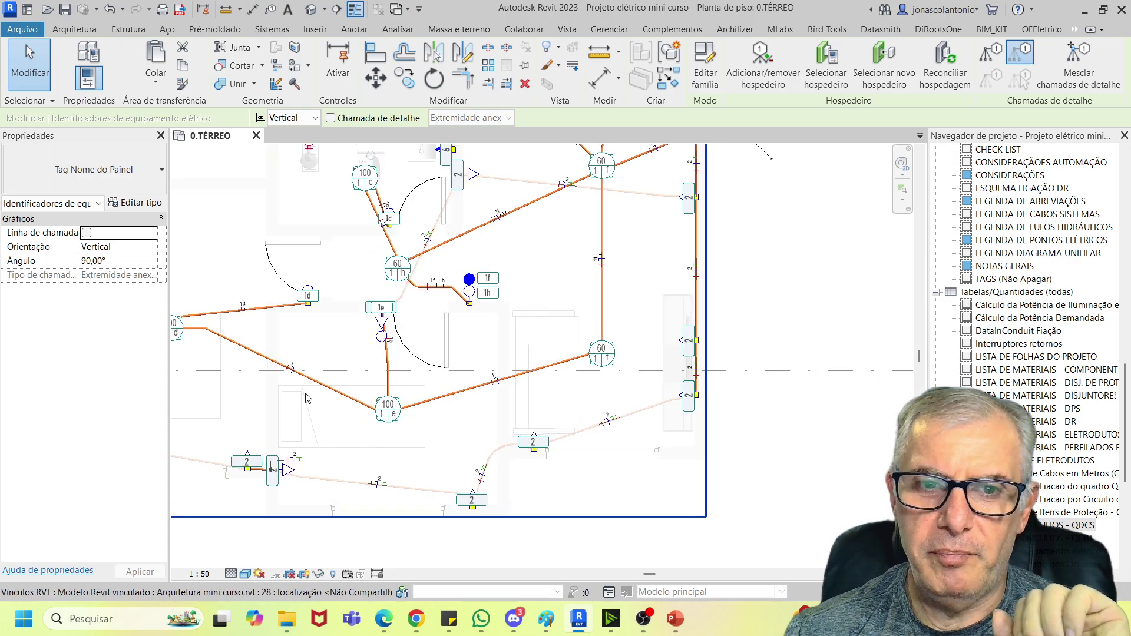
{"action": "scroll", "coordinate": [305, 394], "scroll_direction": "up", "scroll_amount": 3}
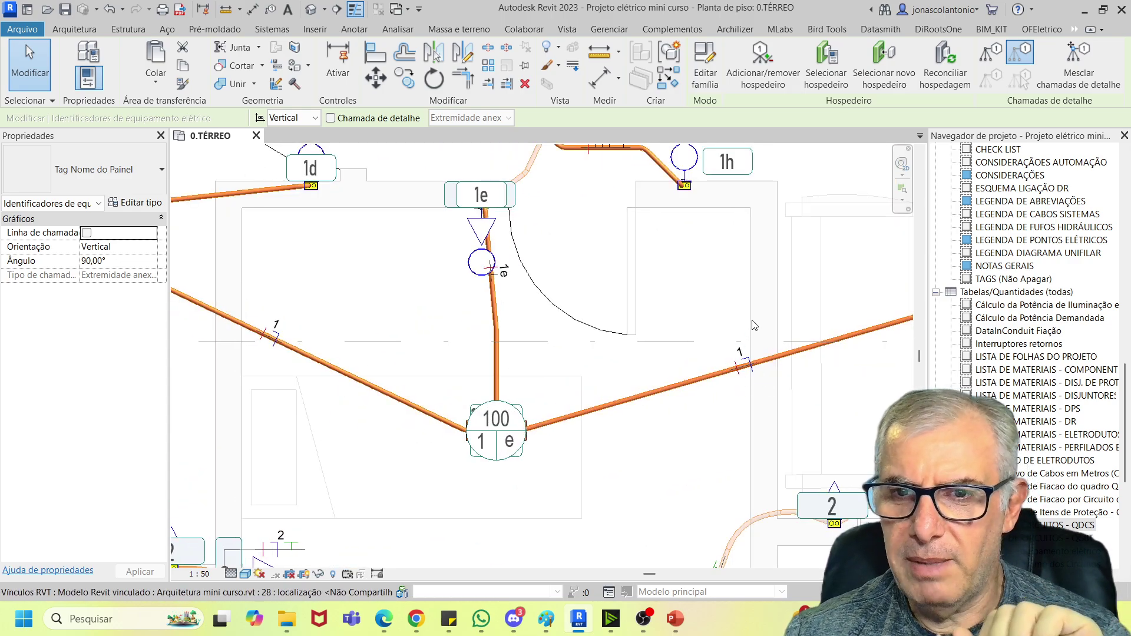
{"action": "middle_click_drag", "start_coordinate": [755, 325], "coordinate": [695, 326]}
{"action": "scroll", "coordinate": [690, 250], "scroll_direction": "down", "scroll_amount": 3}
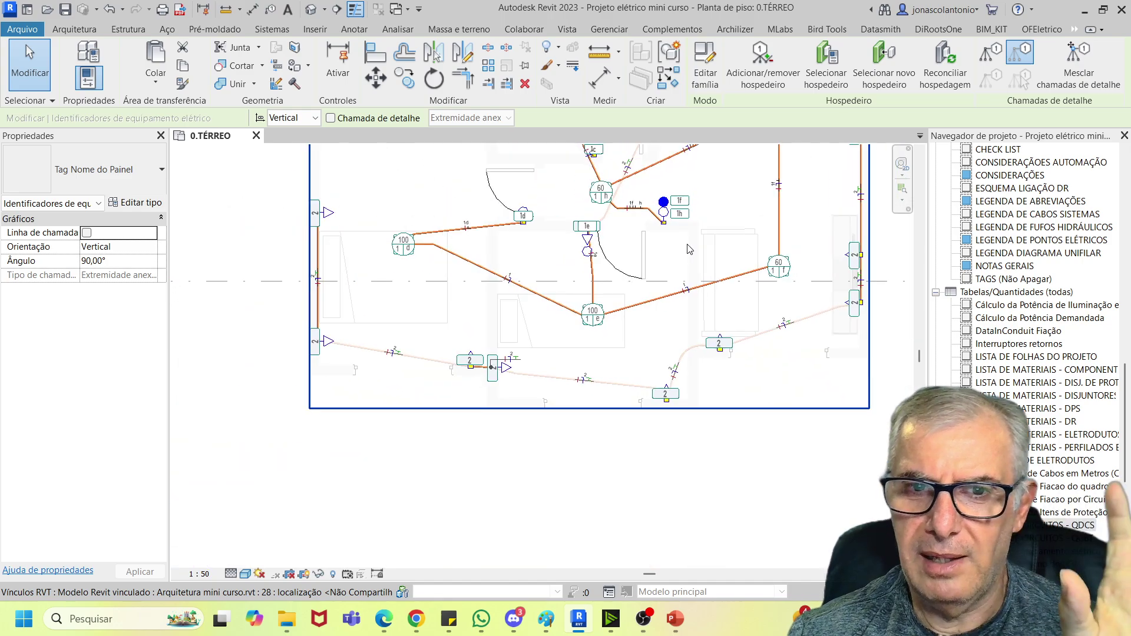
{"action": "middle_click_drag", "start_coordinate": [646, 329], "coordinate": [593, 430]}
{"action": "scroll", "coordinate": [593, 420], "scroll_direction": "up", "scroll_amount": 3}
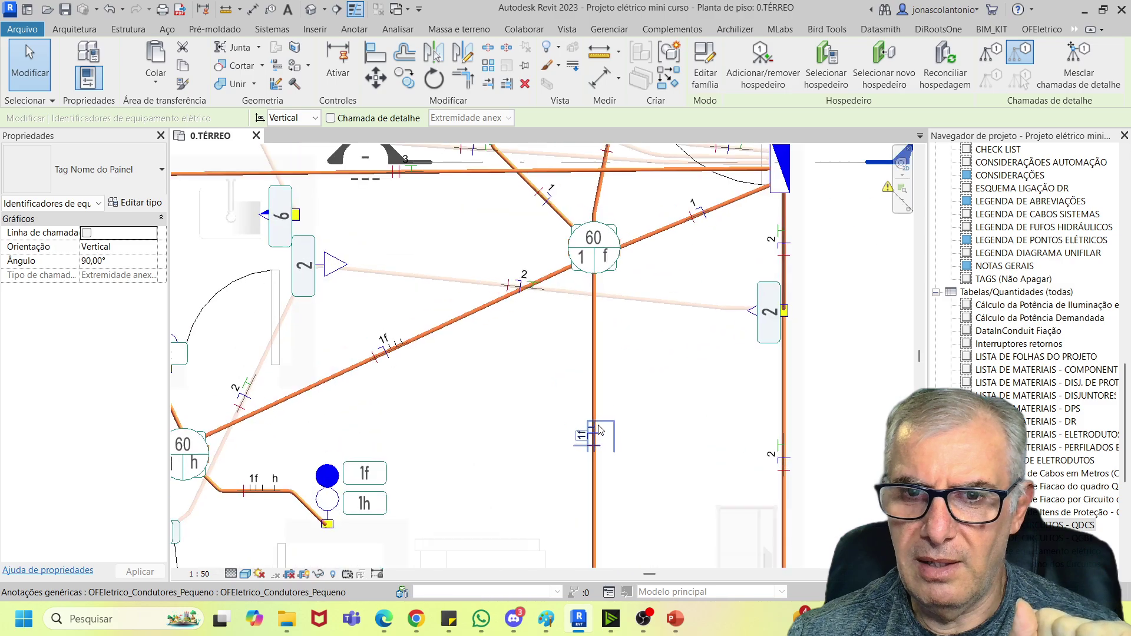
{"action": "left_click", "coordinate": [583, 439]}
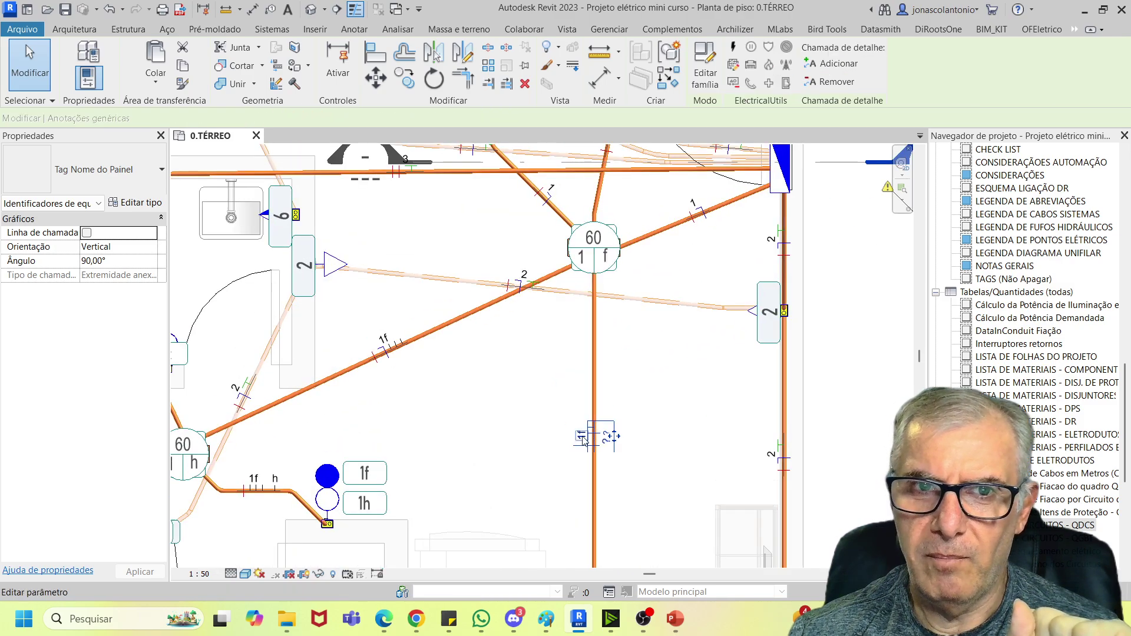
{"action": "left_click", "coordinate": [671, 381]}
{"action": "scroll", "coordinate": [671, 380], "scroll_direction": "down", "scroll_amount": 3}
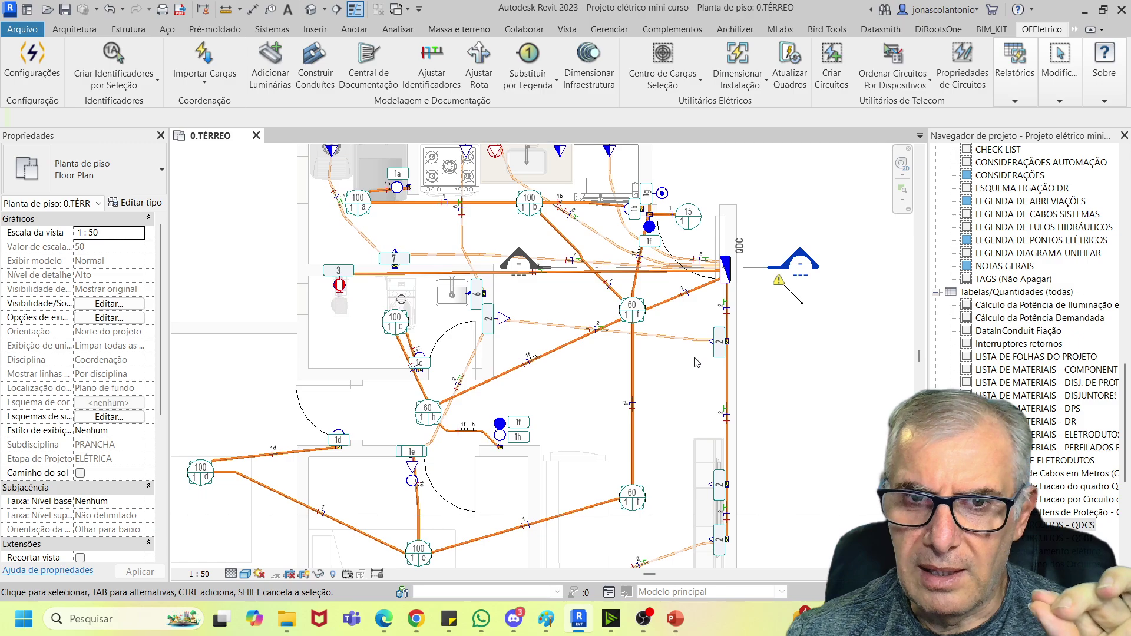
{"action": "scroll", "coordinate": [697, 362], "scroll_direction": "down", "scroll_amount": 1}
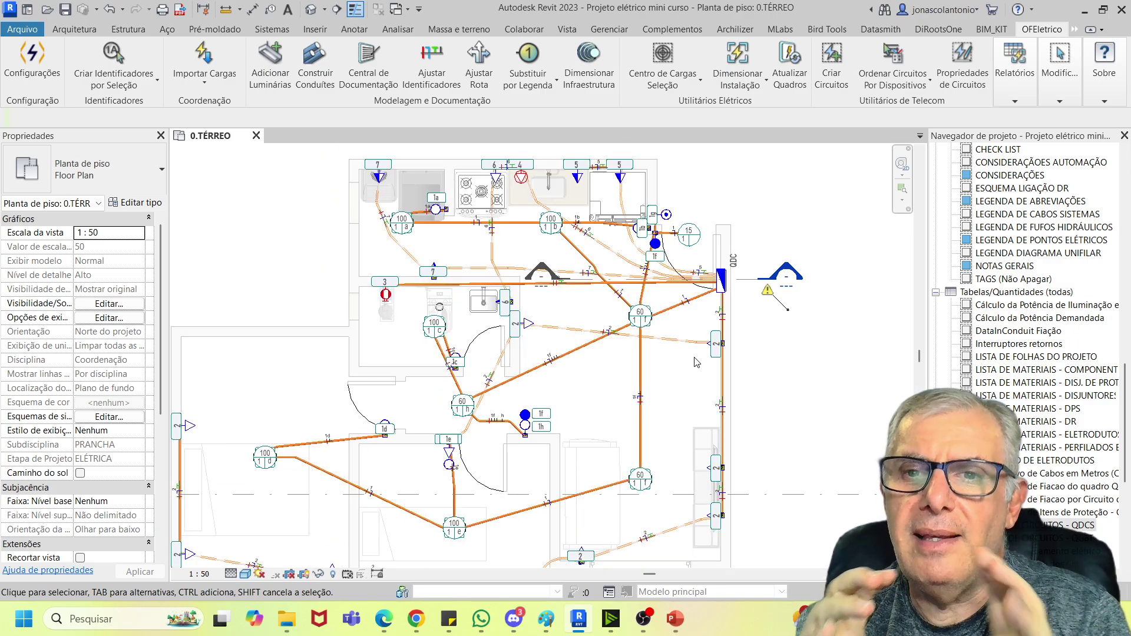